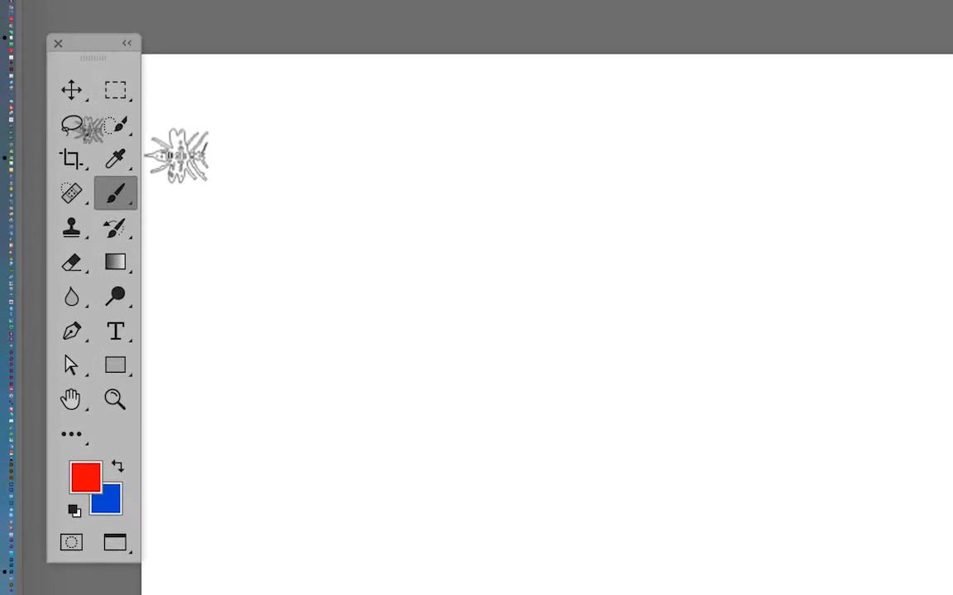
Draw an open Pen tool path with two straight segments from the canvas's upper left, then a curved loop ending near the upper middle
{"action": "left_click", "coordinate": [84, 224]}
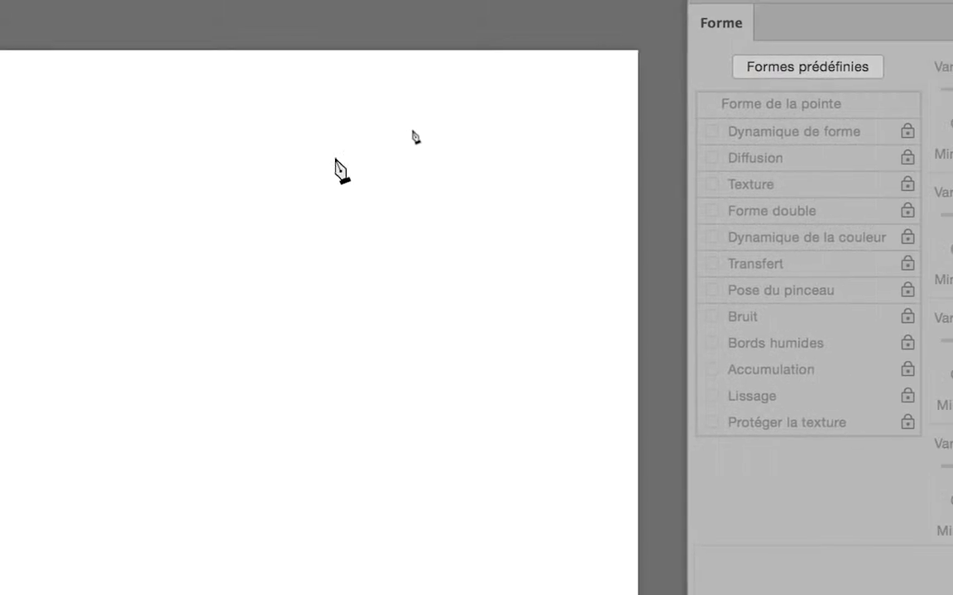
{"action": "left_click", "coordinate": [355, 155]}
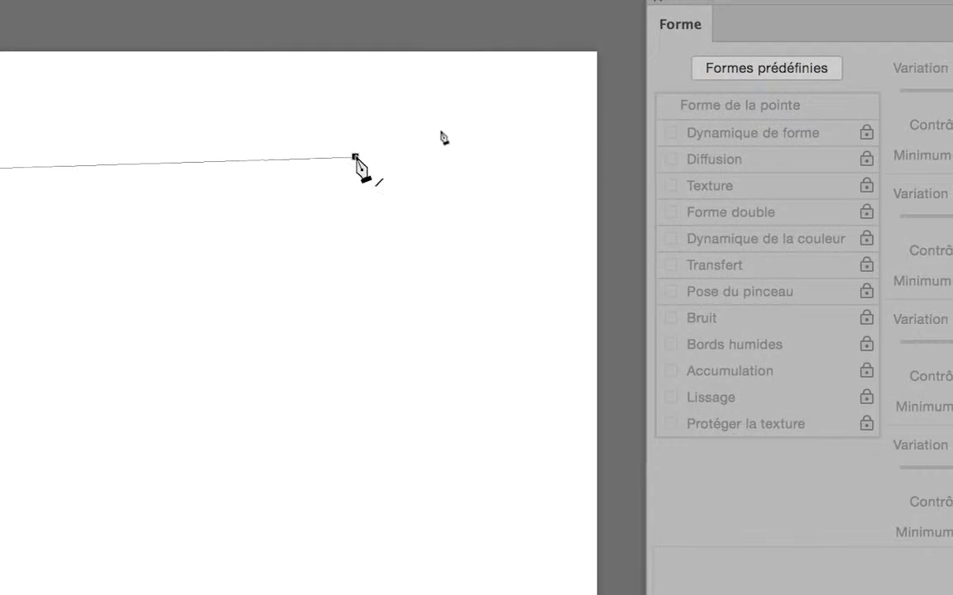
{"action": "left_click", "coordinate": [400, 243]}
{"action": "left_click_drag", "start_coordinate": [213, 479], "coordinate": [26, 465]}
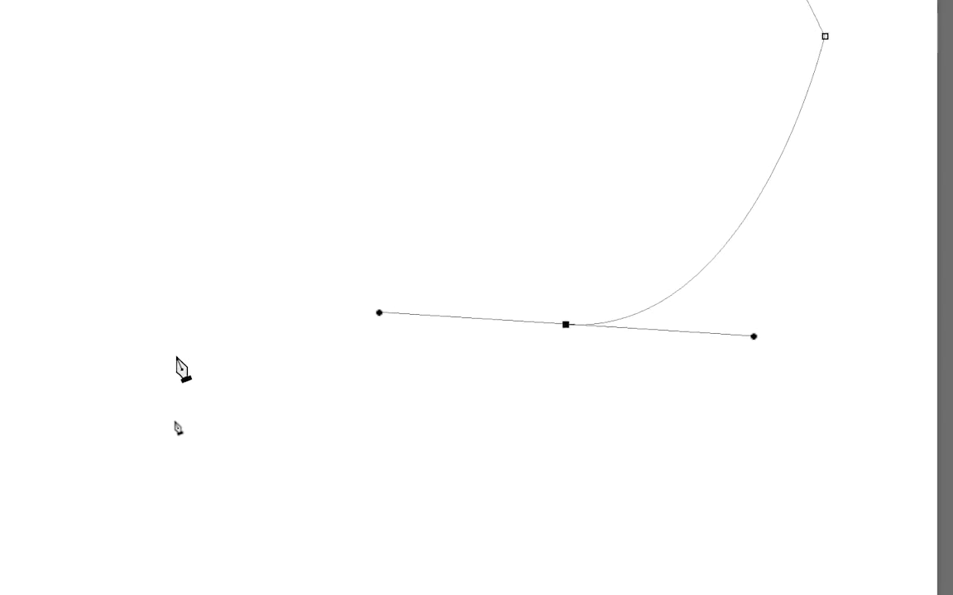
{"action": "left_click_drag", "start_coordinate": [131, 393], "coordinate": [35, 489]}
{"action": "left_click_drag", "start_coordinate": [265, 473], "coordinate": [341, 491]}
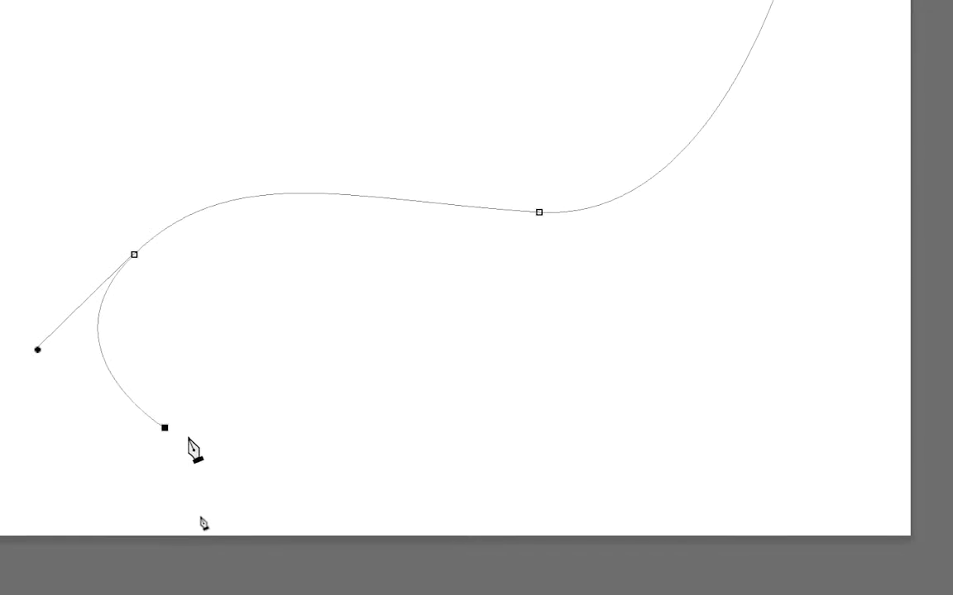
{"action": "left_click_drag", "start_coordinate": [347, 416], "coordinate": [430, 355]}
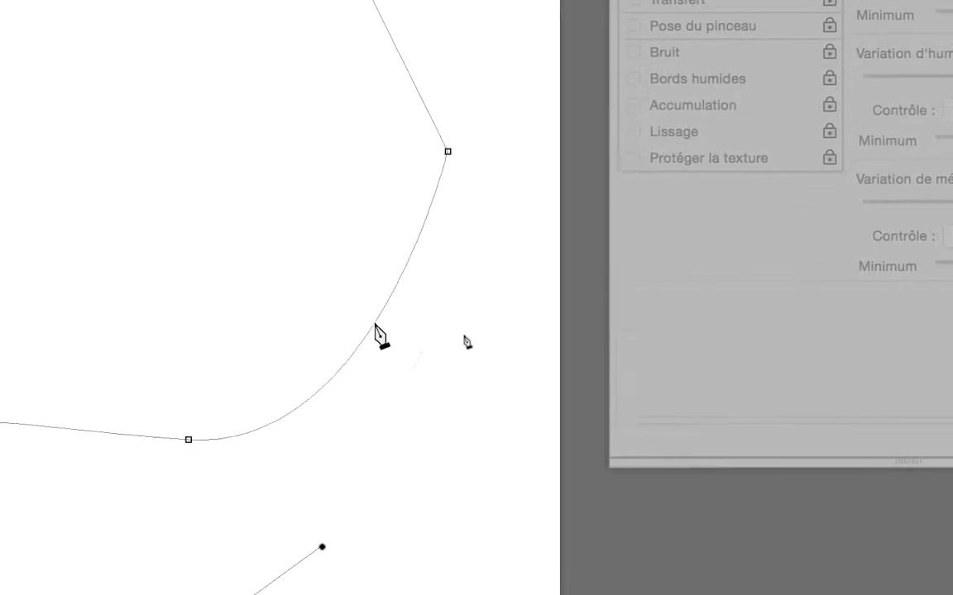
{"action": "left_click_drag", "start_coordinate": [298, 151], "coordinate": [150, 21]}
{"action": "left_click_drag", "start_coordinate": [244, 219], "coordinate": [204, 222]}
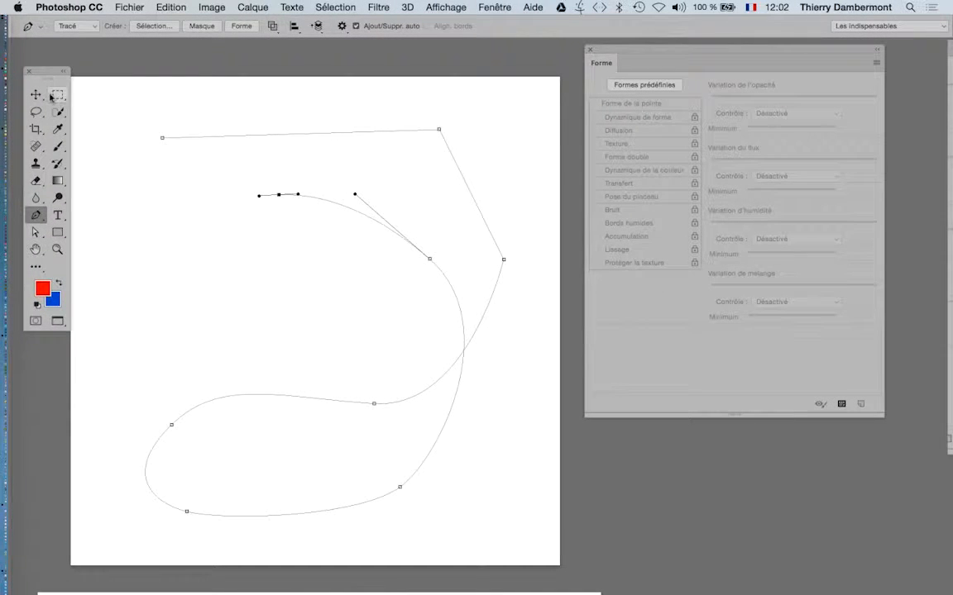
Activate the Brush tool and turn off the Transfert option in the insect brush's settings
{"action": "left_click", "coordinate": [36, 94]}
{"action": "left_click", "coordinate": [59, 147]}
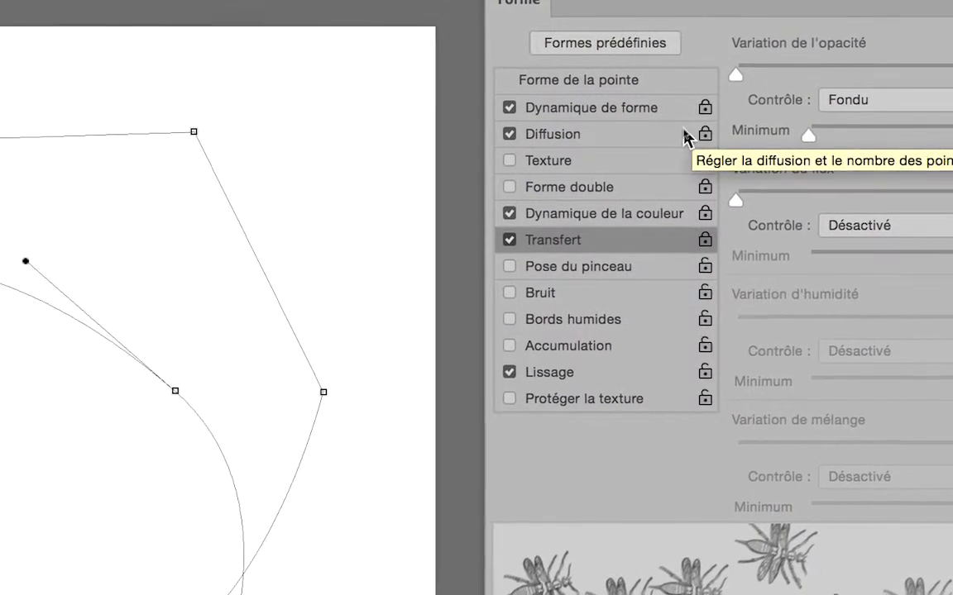
{"action": "left_click", "coordinate": [672, 215]}
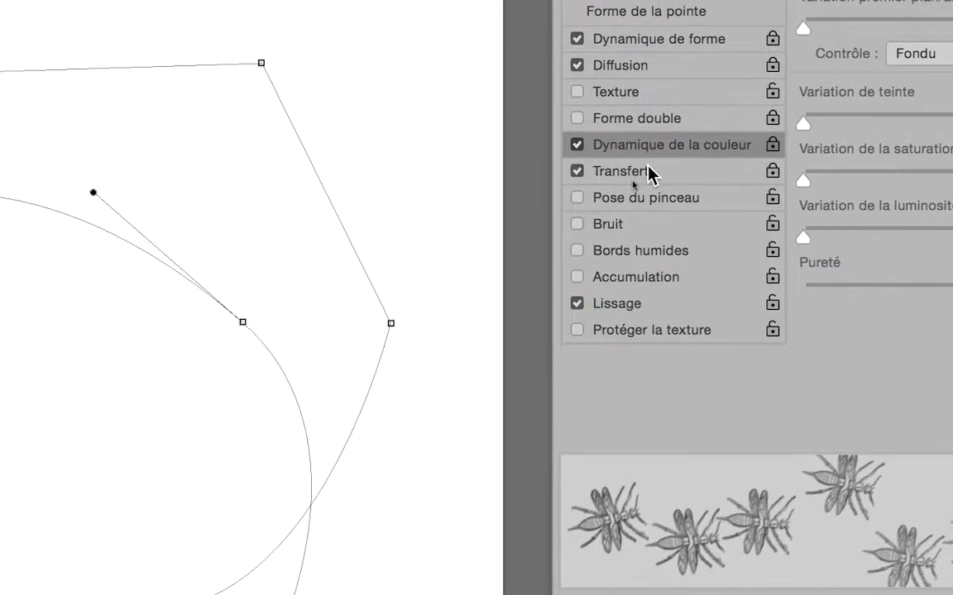
{"action": "left_click", "coordinate": [512, 193]}
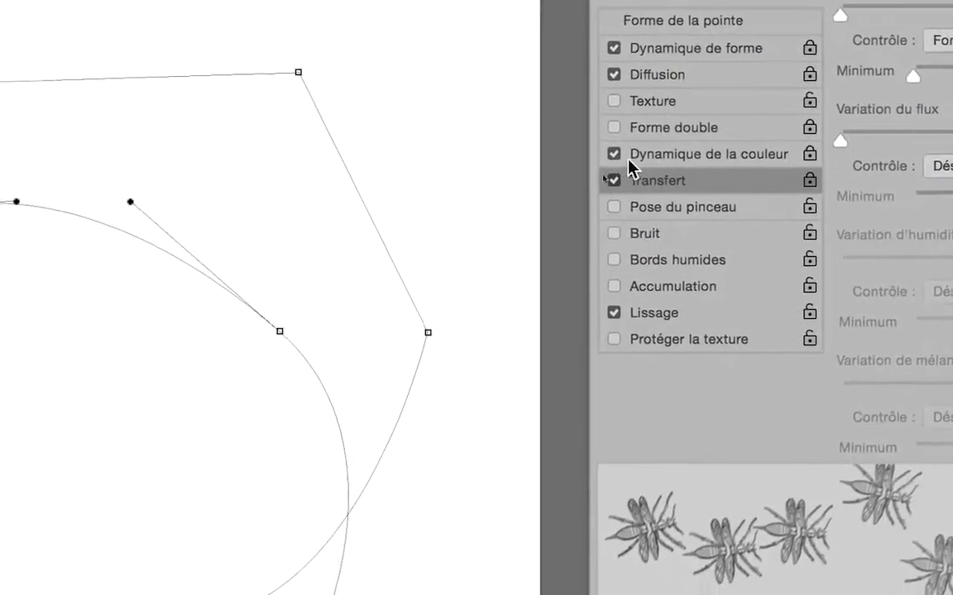
{"action": "left_click", "coordinate": [623, 166]}
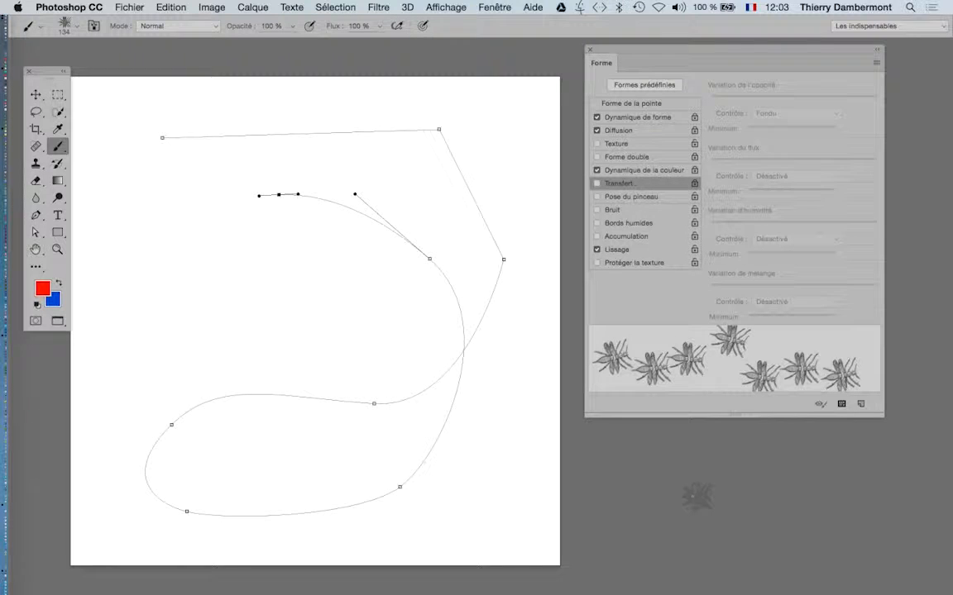
Show the Tracés panel, move it to the upper part of the canvas and enlarge it
{"action": "left_click", "coordinate": [493, 8]}
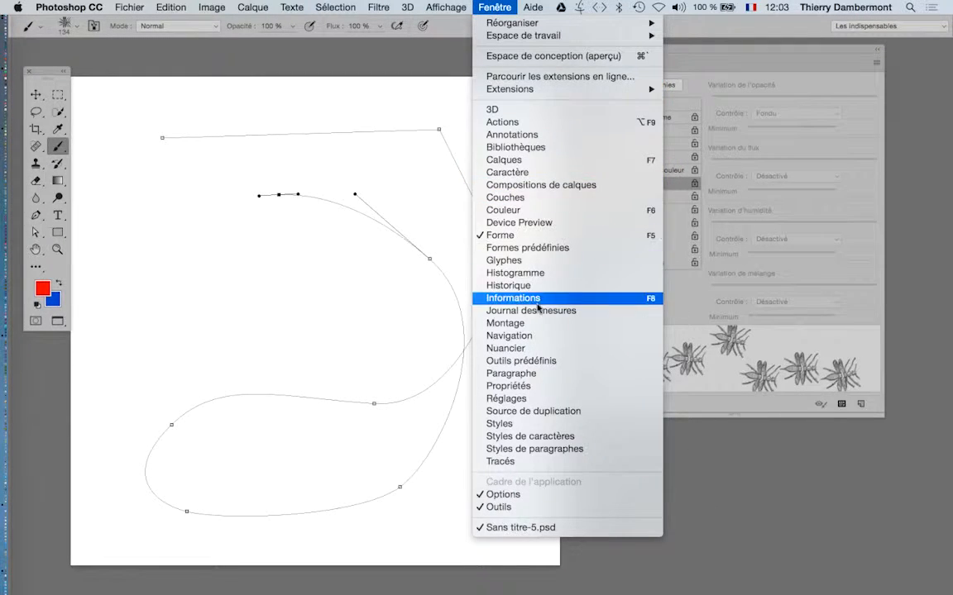
{"action": "left_click", "coordinate": [488, 462]}
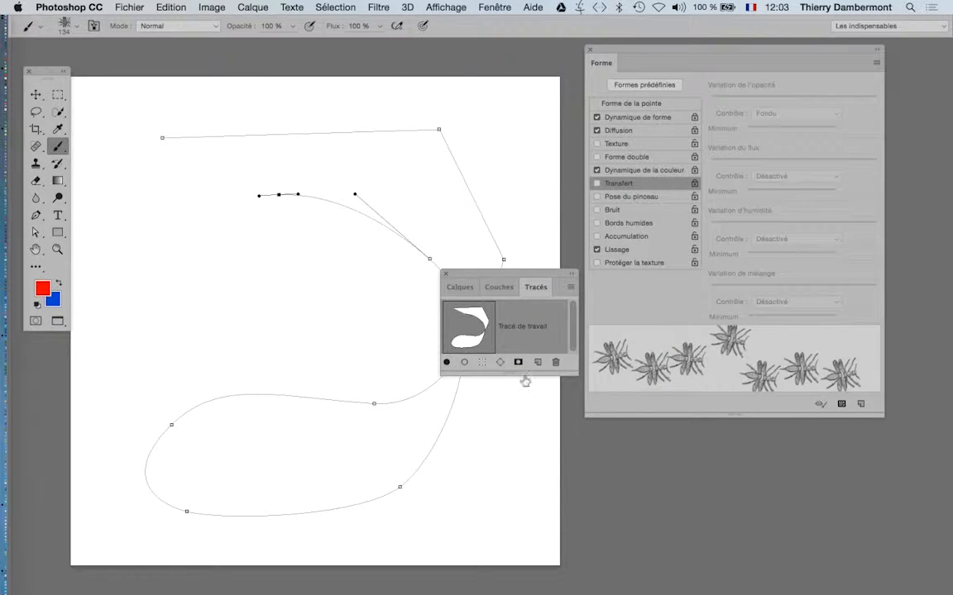
{"action": "left_click_drag", "start_coordinate": [474, 286], "coordinate": [371, 93]}
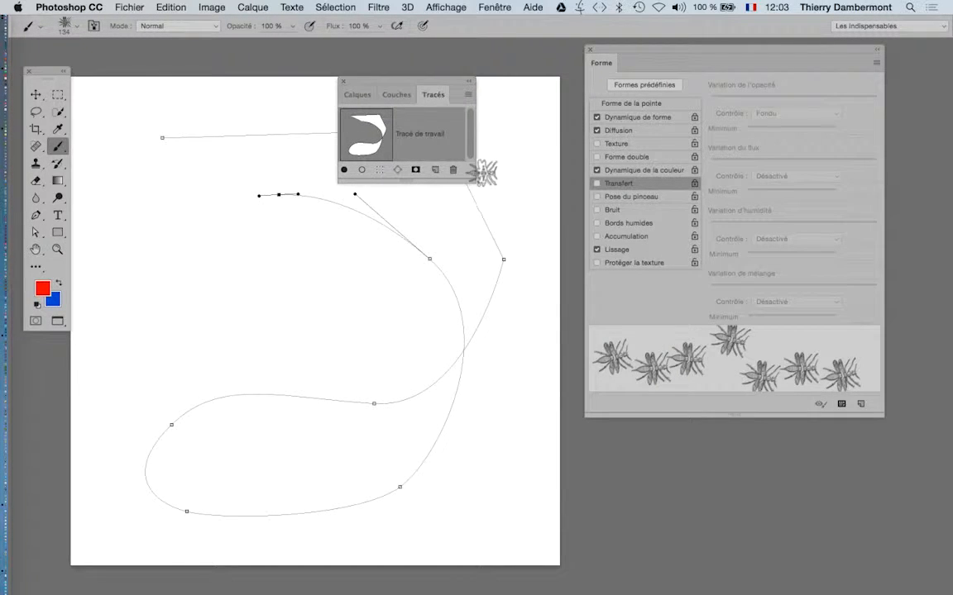
{"action": "left_click_drag", "start_coordinate": [472, 176], "coordinate": [537, 307]}
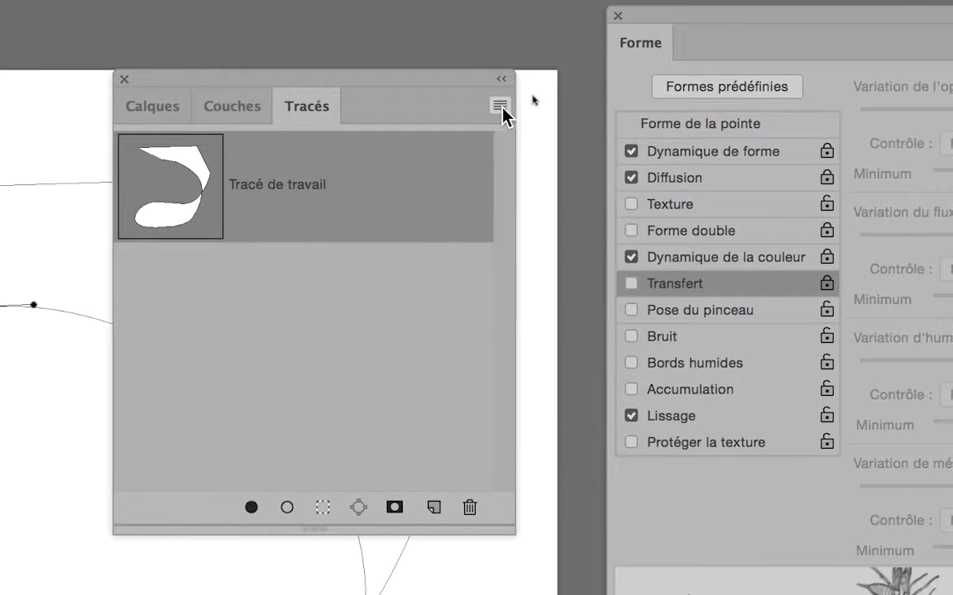
Stroke the work path using Forme as the tool, without simulated pressure, and move the Tracés panel off the canvas
{"action": "left_click", "coordinate": [625, 50]}
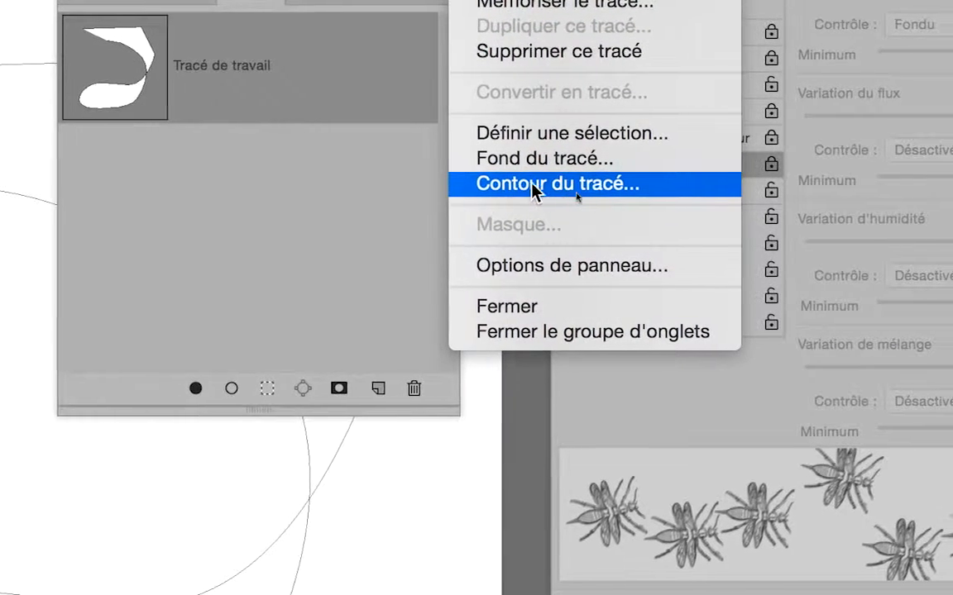
{"action": "left_click", "coordinate": [533, 185]}
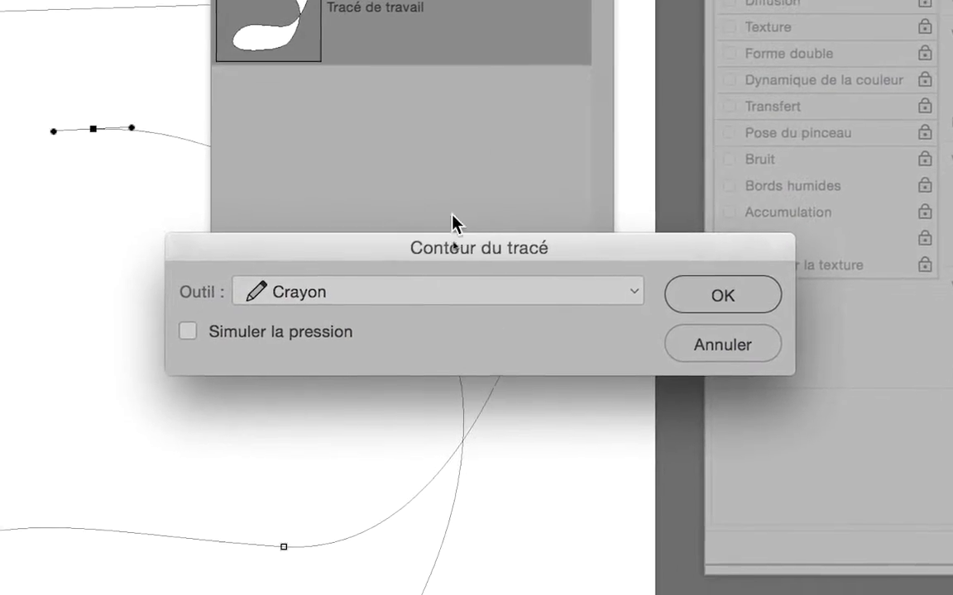
{"action": "left_click", "coordinate": [377, 295]}
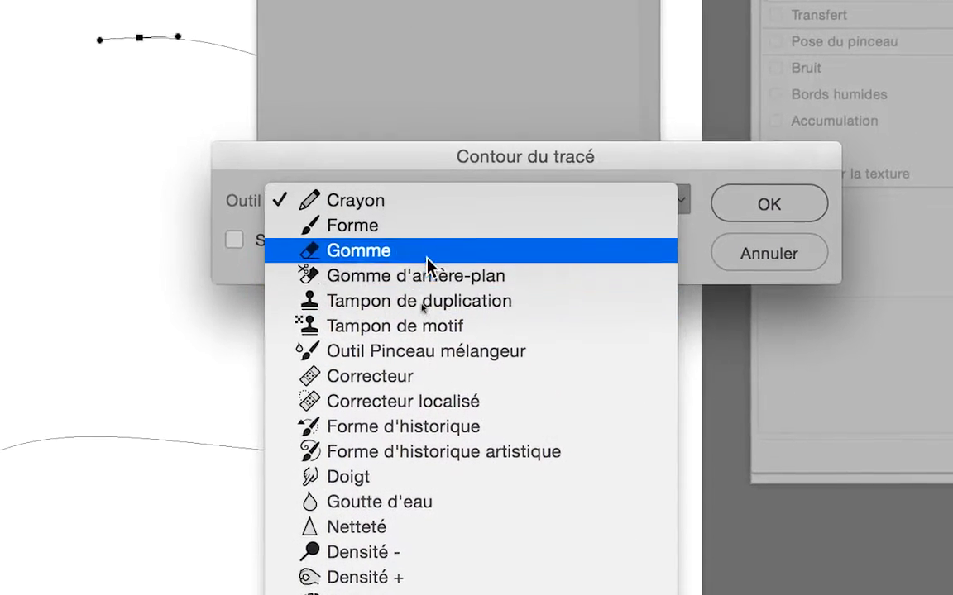
{"action": "left_click", "coordinate": [446, 235]}
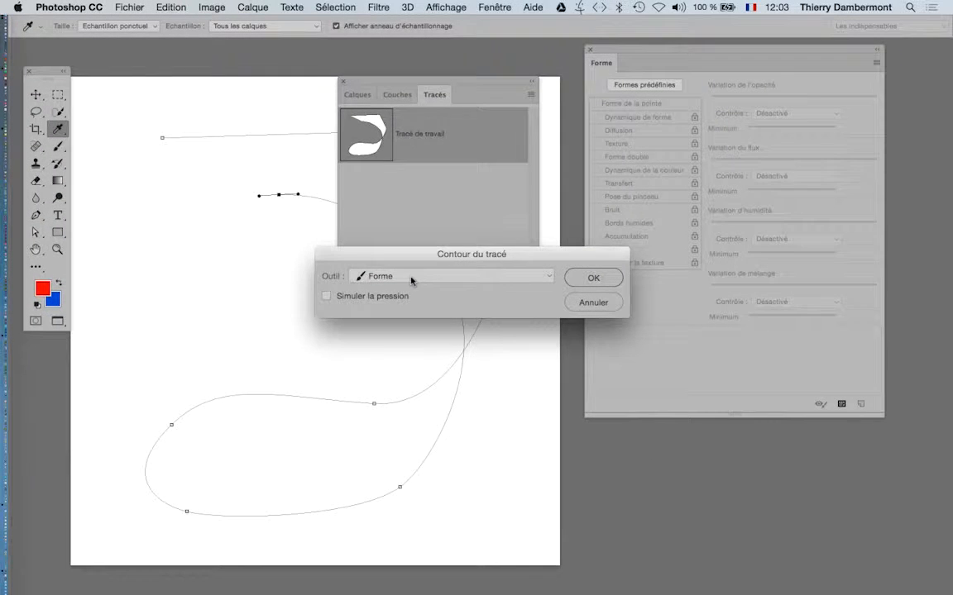
{"action": "left_click", "coordinate": [594, 277]}
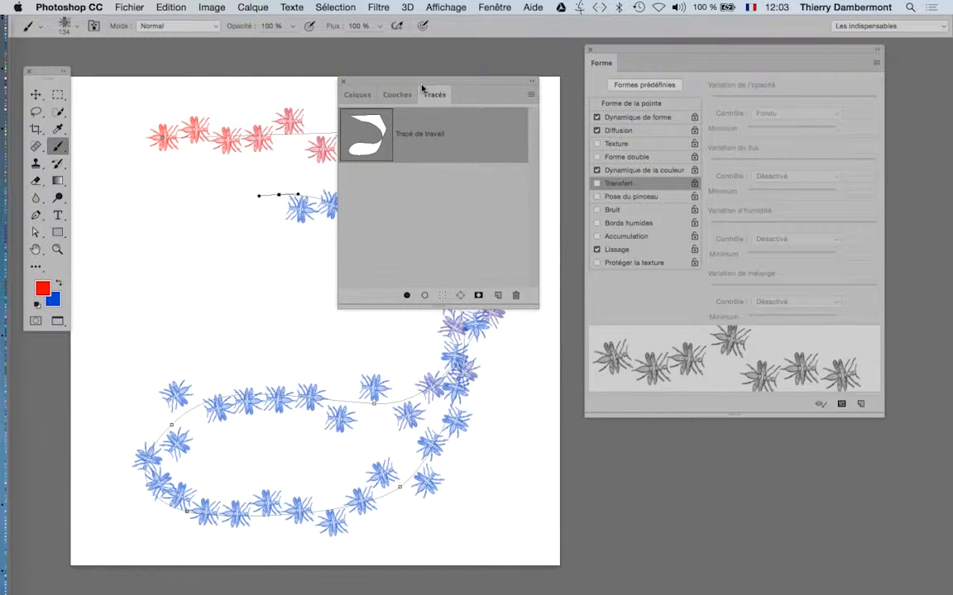
{"action": "left_click_drag", "start_coordinate": [422, 89], "coordinate": [748, 449]}
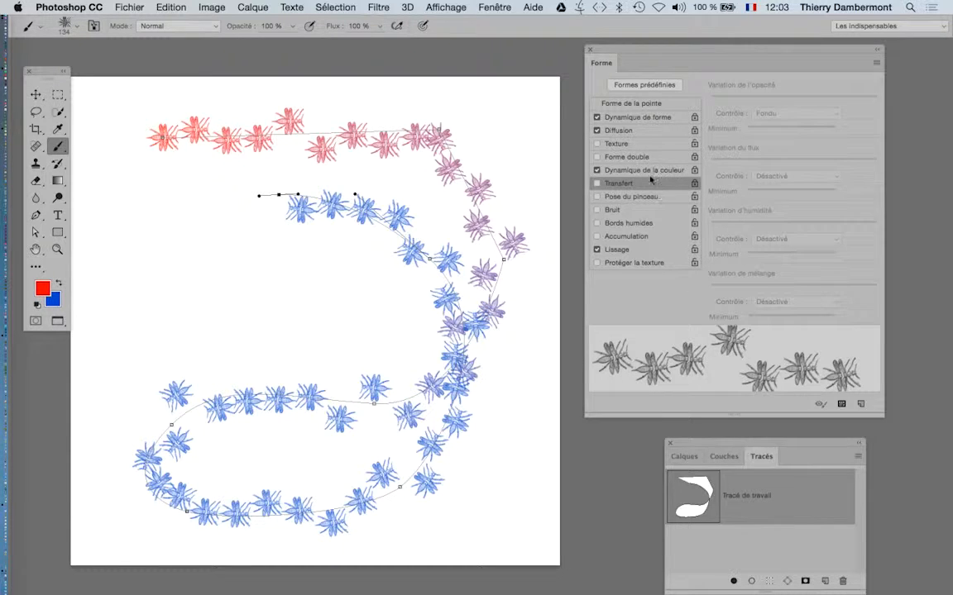
Undo the scattered path stroke and turn off the brush's Diffusion option
{"action": "left_click", "coordinate": [157, 7]}
{"action": "left_click", "coordinate": [174, 20]}
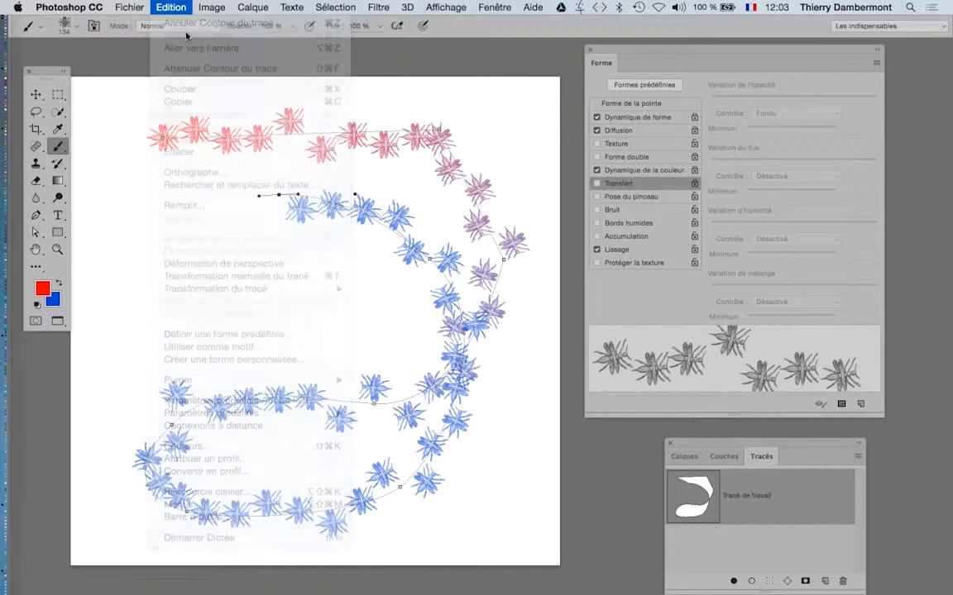
{"action": "left_click", "coordinate": [644, 120]}
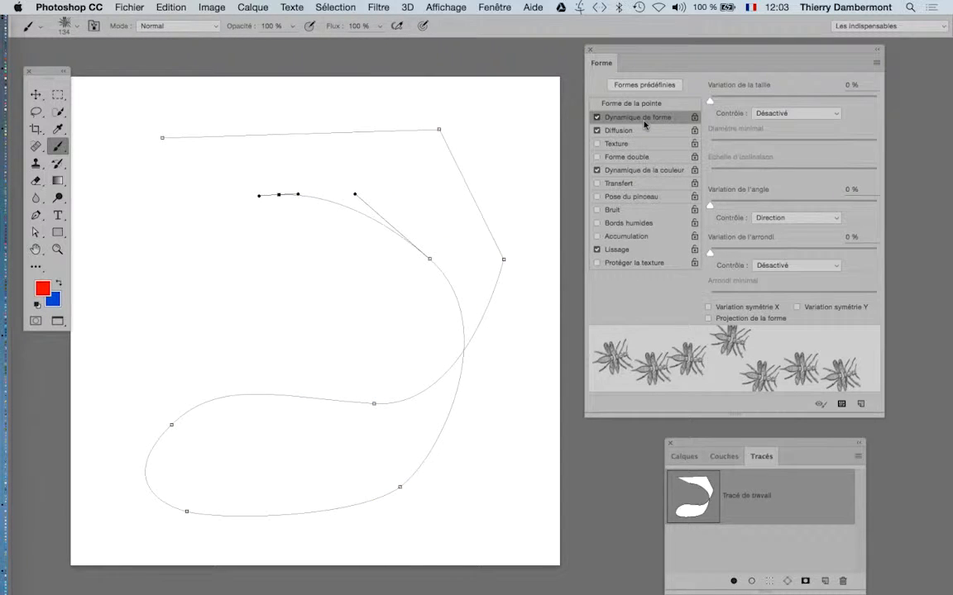
{"action": "left_click", "coordinate": [643, 131]}
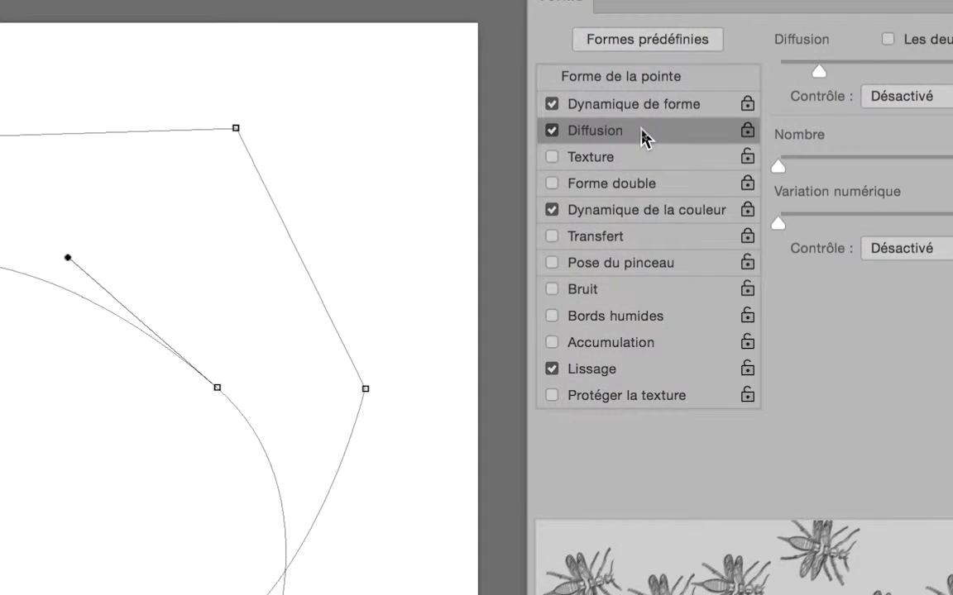
{"action": "left_click", "coordinate": [552, 131]}
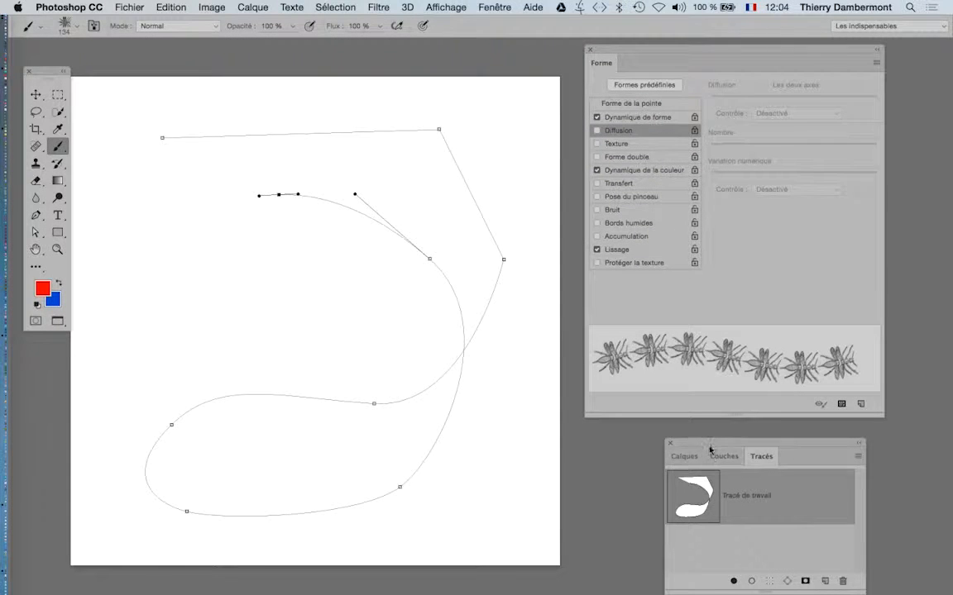
Set the brush tip size to 76 px and stroke the work path with the Forme tool
{"action": "left_click_drag", "start_coordinate": [709, 449], "coordinate": [107, 176]}
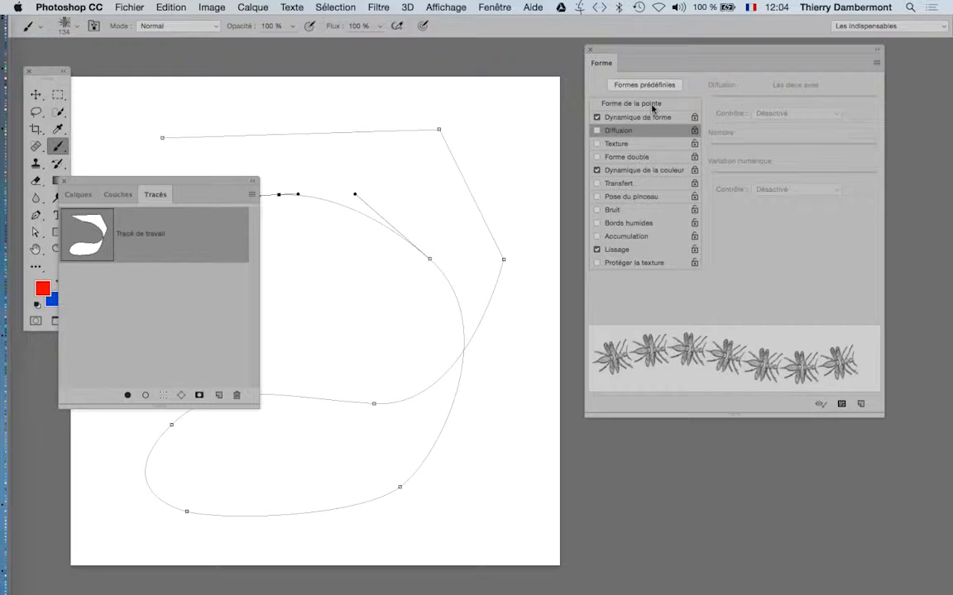
{"action": "left_click", "coordinate": [655, 104]}
{"action": "left_click_drag", "start_coordinate": [806, 182], "coordinate": [773, 185]}
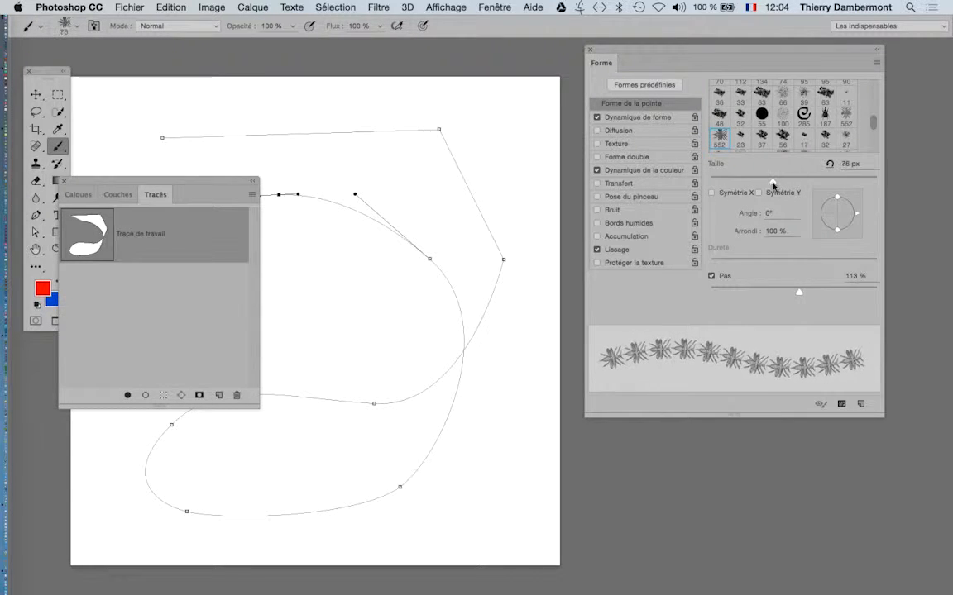
{"action": "left_click", "coordinate": [252, 195]}
{"action": "left_click", "coordinate": [389, 295]}
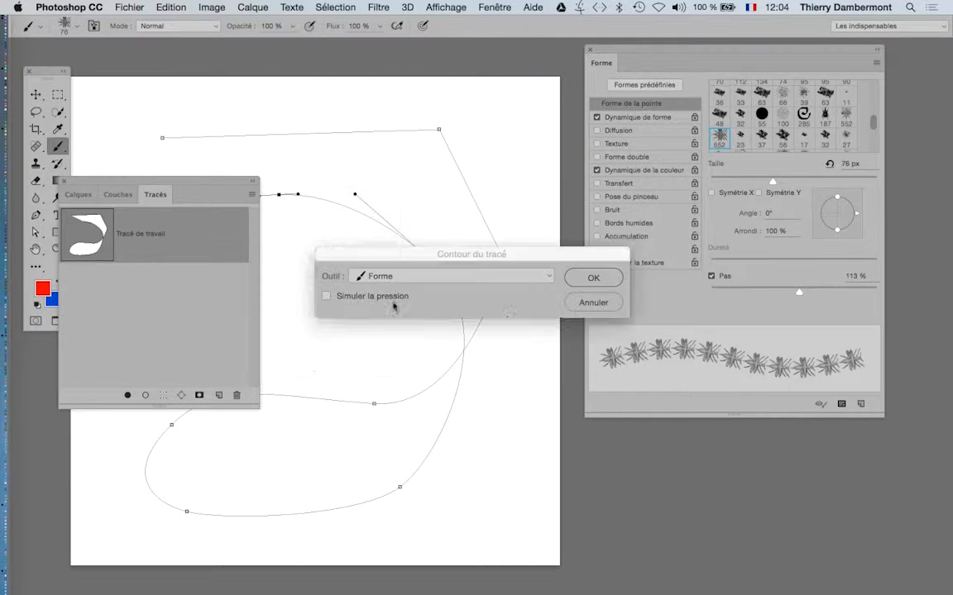
{"action": "left_click", "coordinate": [592, 279]}
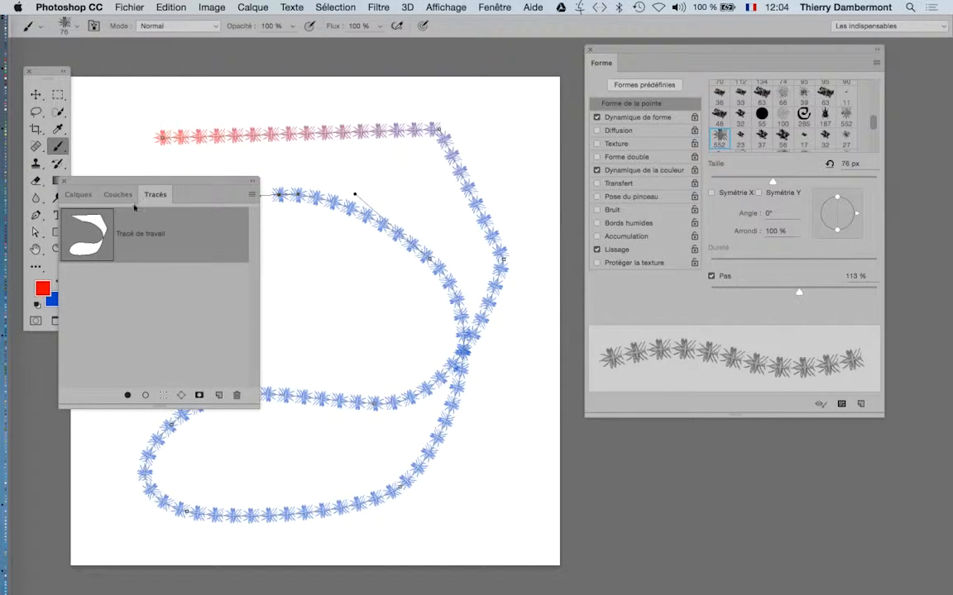
{"action": "left_click_drag", "start_coordinate": [91, 184], "coordinate": [548, 330]}
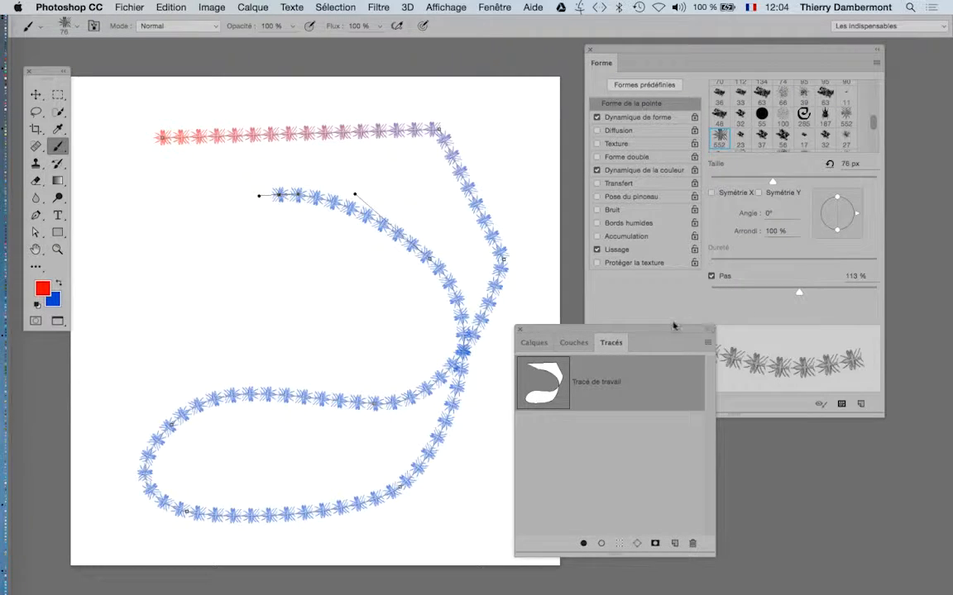
Undo the last path stroke and set the brush tip size to 109 px
{"action": "left_click", "coordinate": [171, 7]}
{"action": "key", "text": "super+z"}
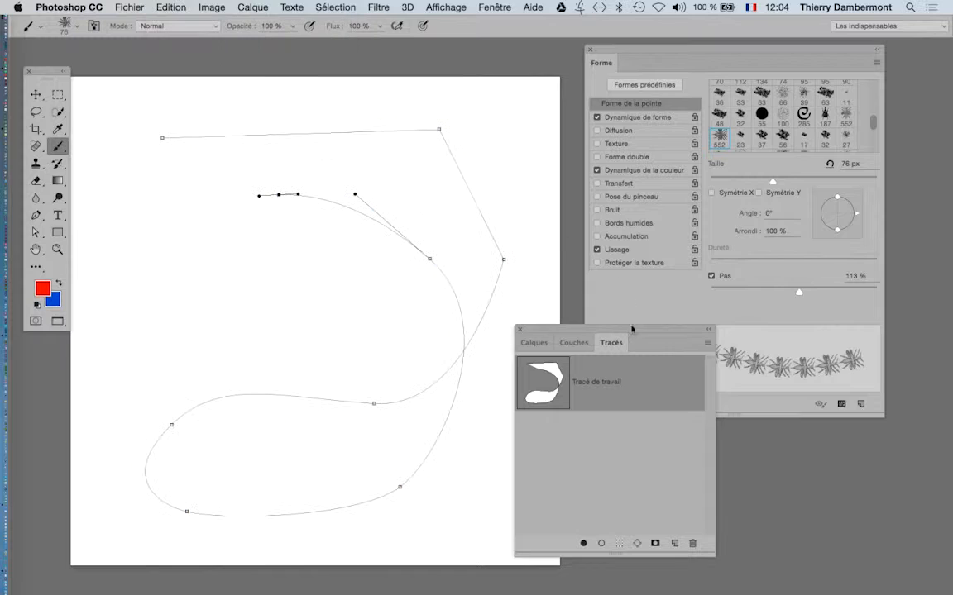
{"action": "left_click_drag", "start_coordinate": [653, 331], "coordinate": [625, 377]}
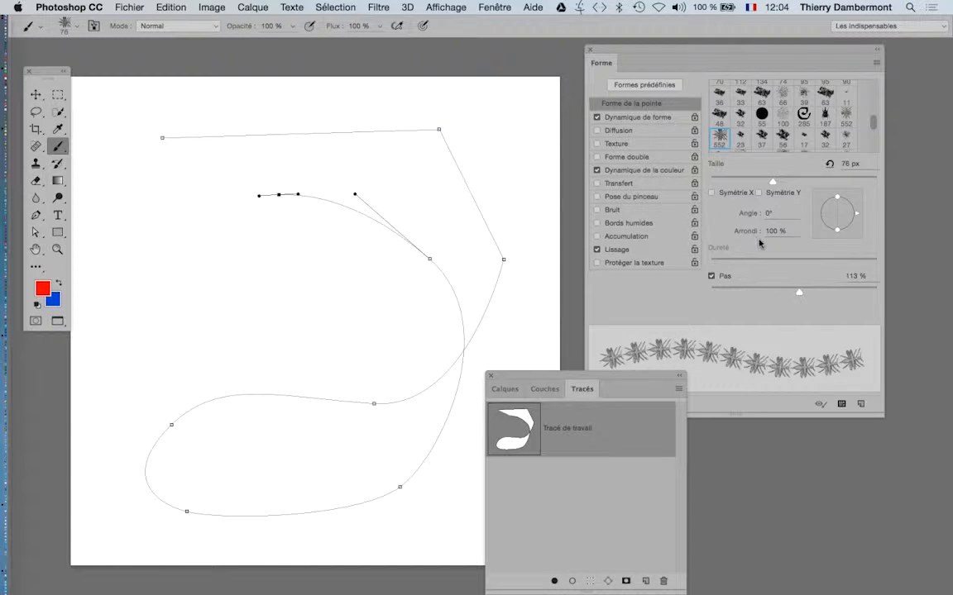
{"action": "left_click_drag", "start_coordinate": [771, 185], "coordinate": [797, 183]}
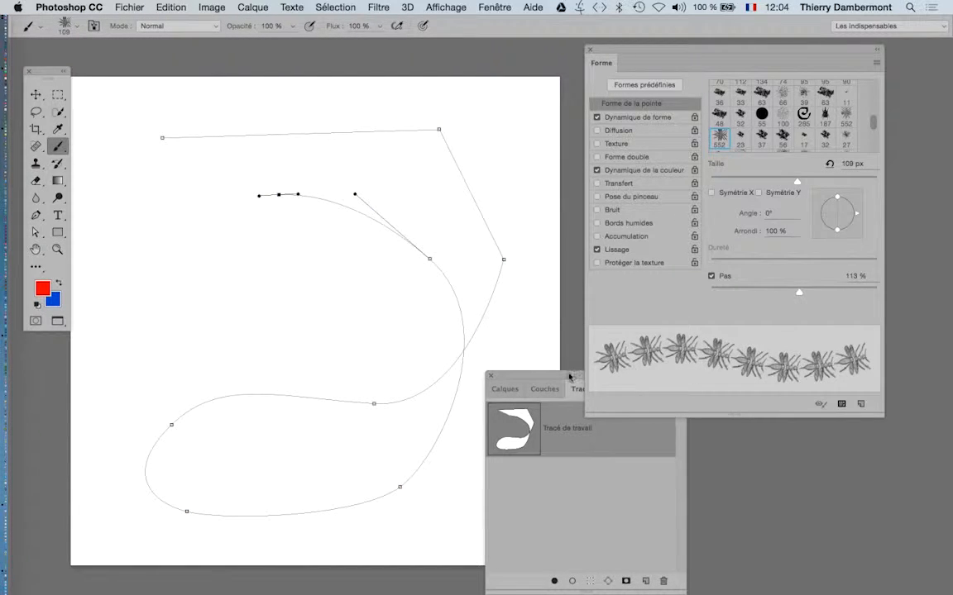
Stroke the work path with the 109 px insect brush using Forme, and move the Tracés panel clear of the drawing
{"action": "left_click_drag", "start_coordinate": [569, 376], "coordinate": [233, 181]}
{"action": "left_click", "coordinate": [330, 187]}
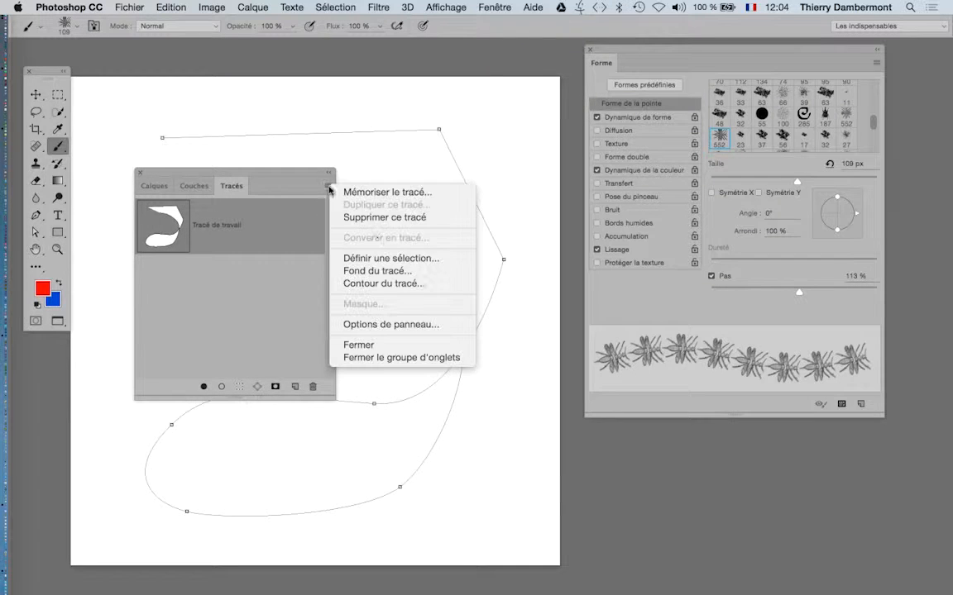
{"action": "left_click", "coordinate": [379, 283]}
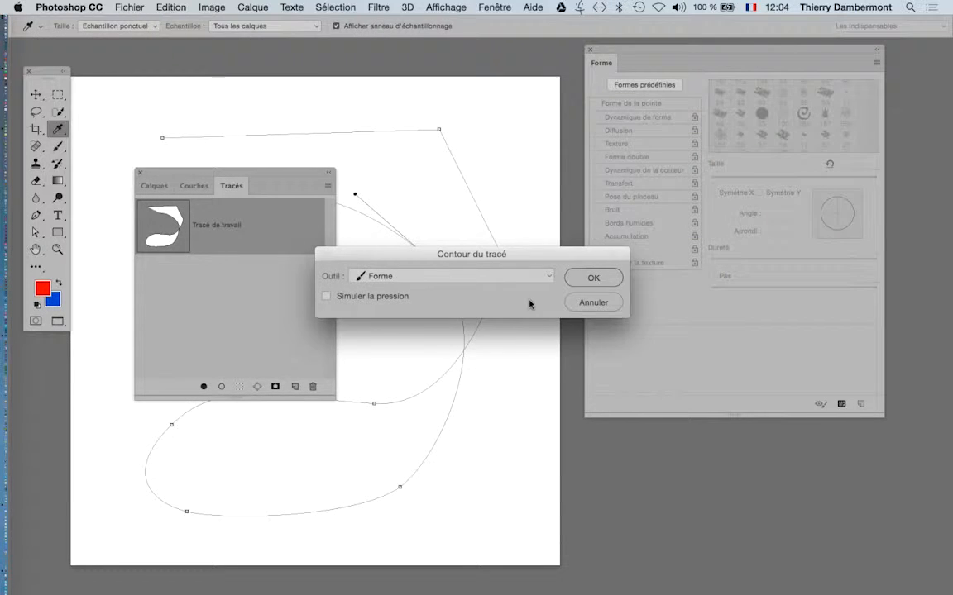
{"action": "left_click", "coordinate": [594, 278]}
{"action": "left_click_drag", "start_coordinate": [235, 172], "coordinate": [626, 475]}
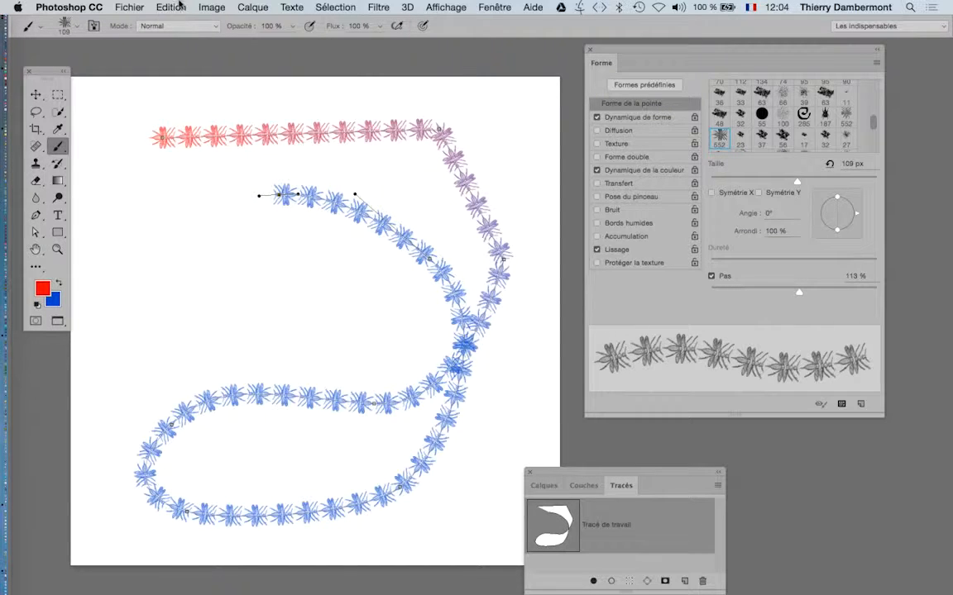
Undo the last path stroke and set the brush's angle variation to 13 % in the shape dynamics
{"action": "left_click", "coordinate": [177, 7]}
{"action": "key", "text": "super+z"}
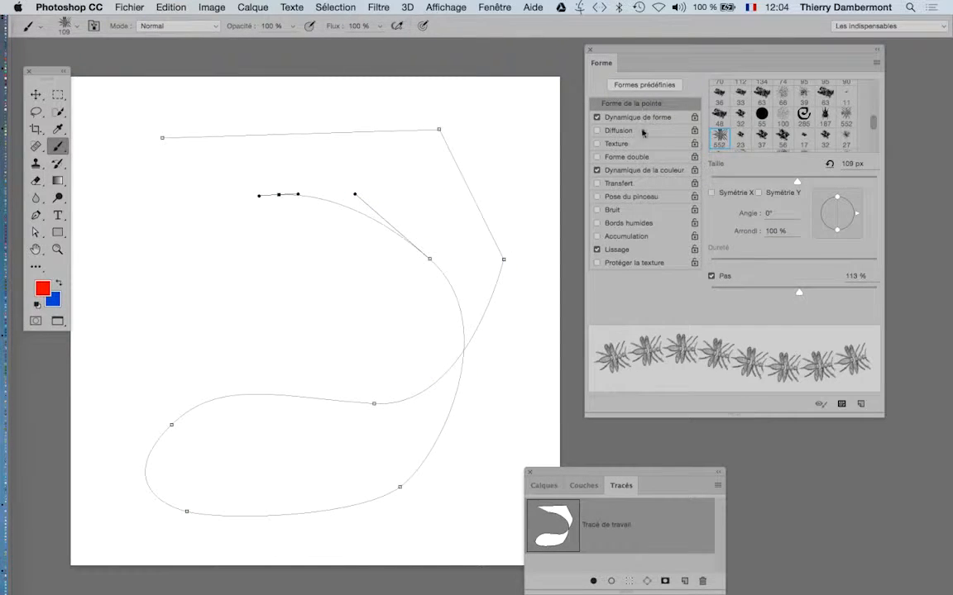
{"action": "left_click", "coordinate": [635, 118]}
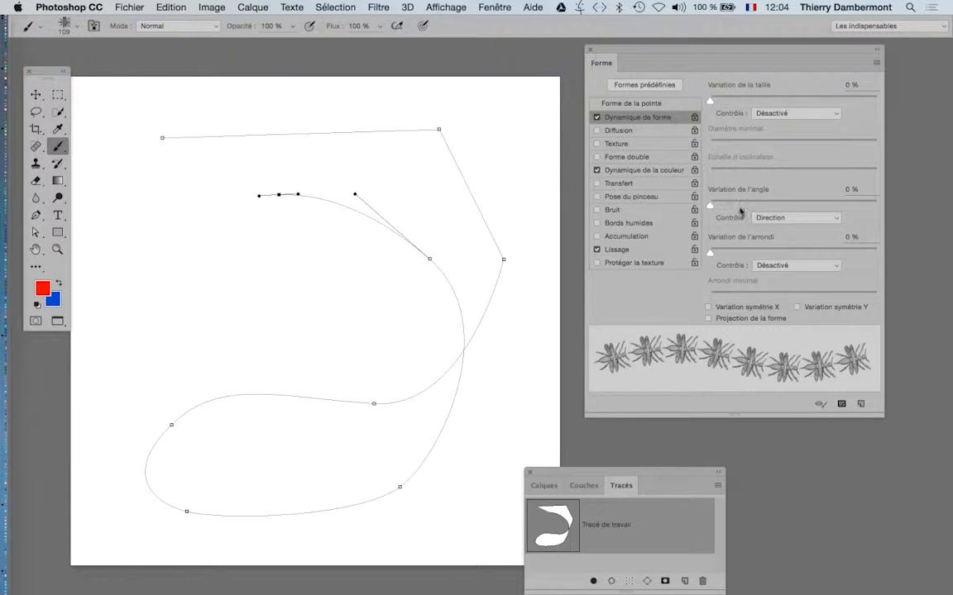
{"action": "mouse_move", "coordinate": [708, 201]}
{"action": "left_mouse_down"}
{"action": "mouse_move", "coordinate": [761, 203]}
{"action": "mouse_move", "coordinate": [736, 207]}
{"action": "left_mouse_up"}
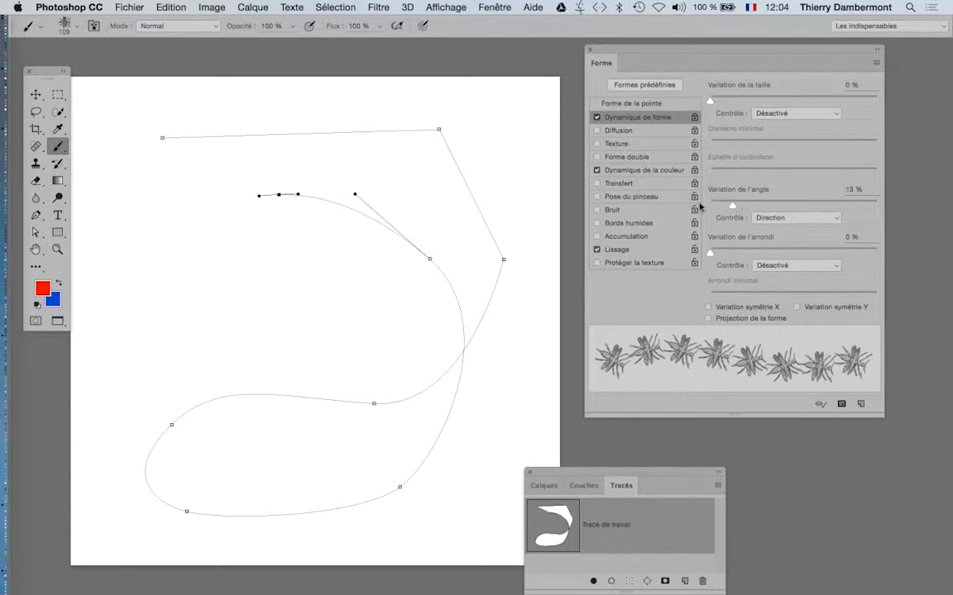
Stroke the work path with the insect brush using its new angle variation
{"action": "left_click", "coordinate": [717, 485]}
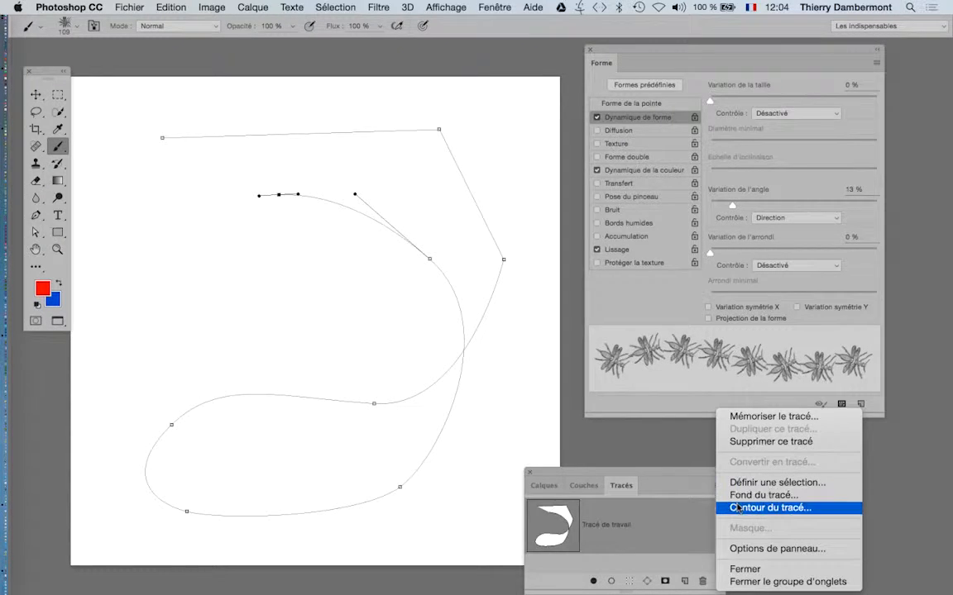
{"action": "left_click", "coordinate": [744, 506]}
{"action": "left_click", "coordinate": [584, 282]}
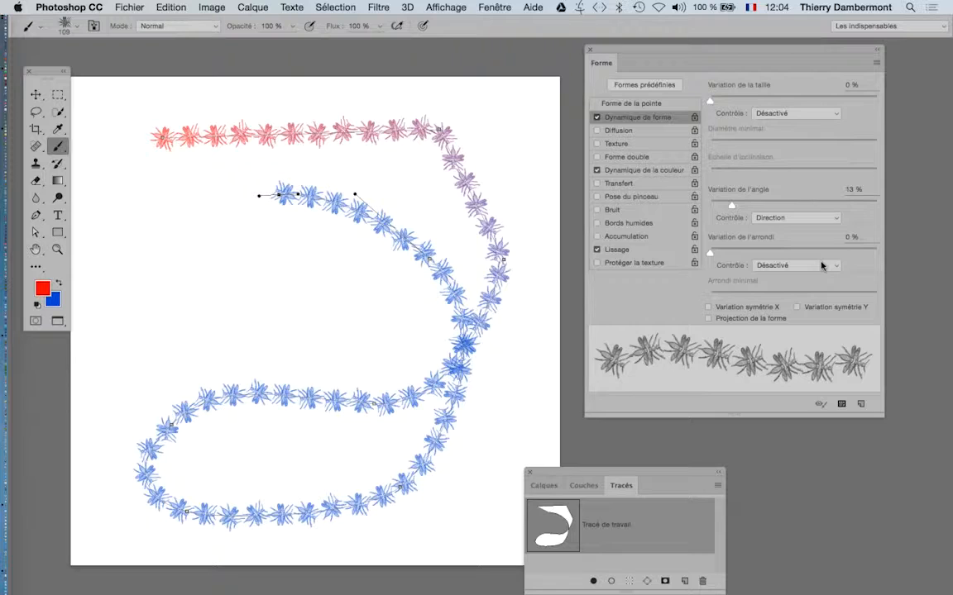
Undo the last path stroke, delete the work path and park the Tracés panel outside the canvas
{"action": "key", "text": "super+z"}
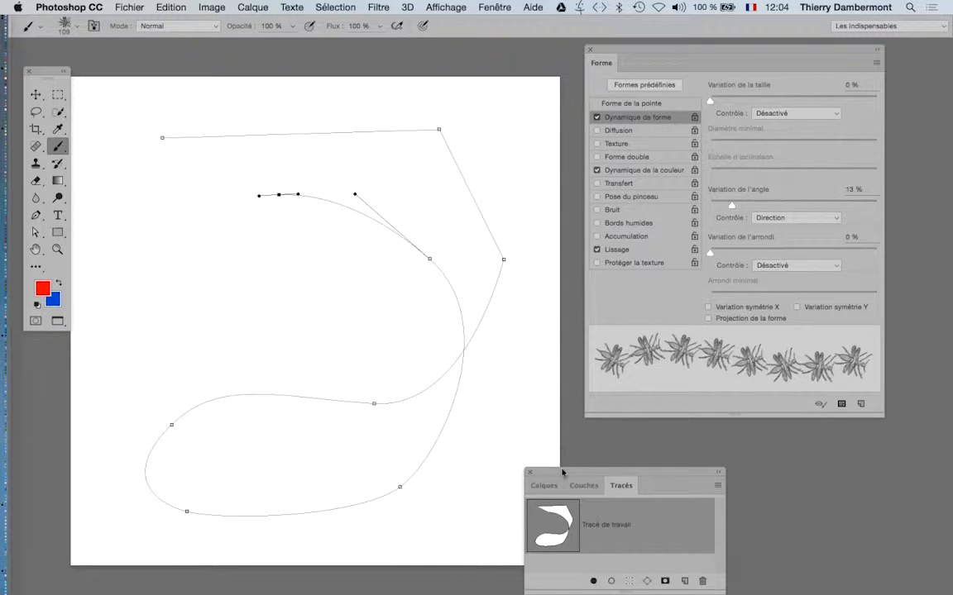
{"action": "left_click_drag", "start_coordinate": [562, 472], "coordinate": [328, 83]}
{"action": "left_click_drag", "start_coordinate": [393, 150], "coordinate": [466, 288]}
{"action": "left_click_drag", "start_coordinate": [336, 78], "coordinate": [698, 477]}
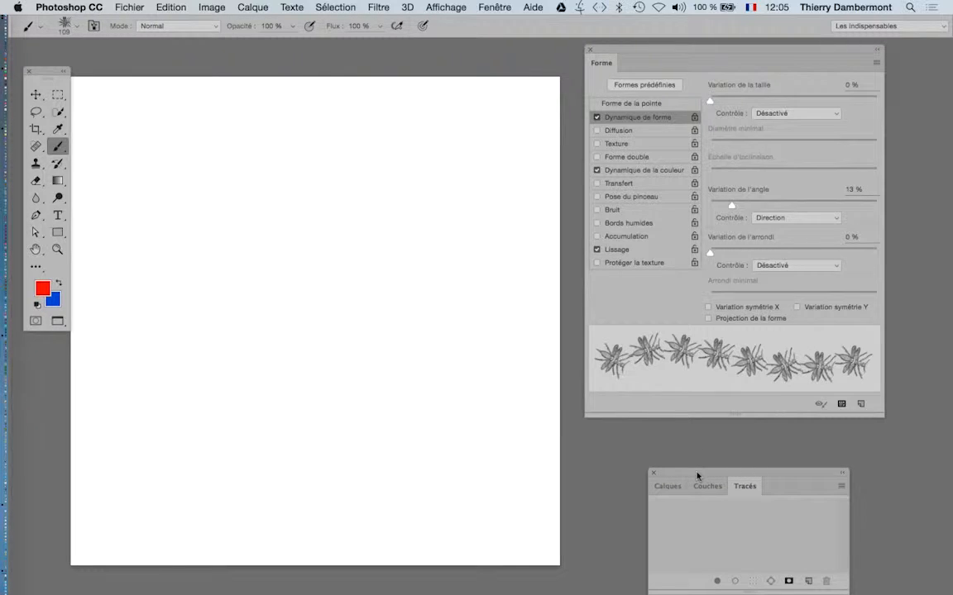
{"action": "left_click", "coordinate": [436, 447]}
Switch to Firefox and search Google Images for icon "public domain"
{"action": "mouse_move", "coordinate": [10, 406]}
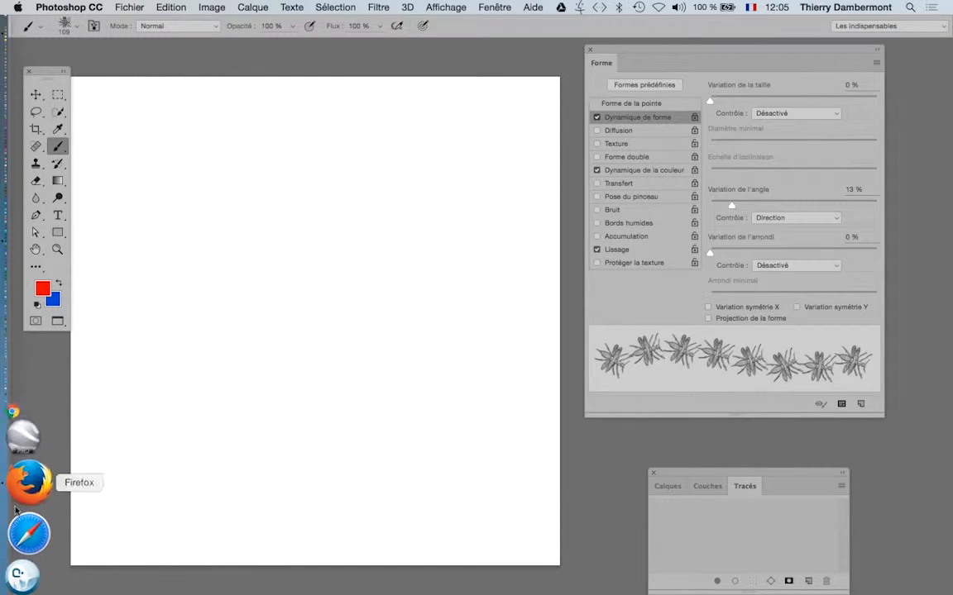
{"action": "left_click", "coordinate": [16, 506]}
{"action": "left_click", "coordinate": [116, 31]}
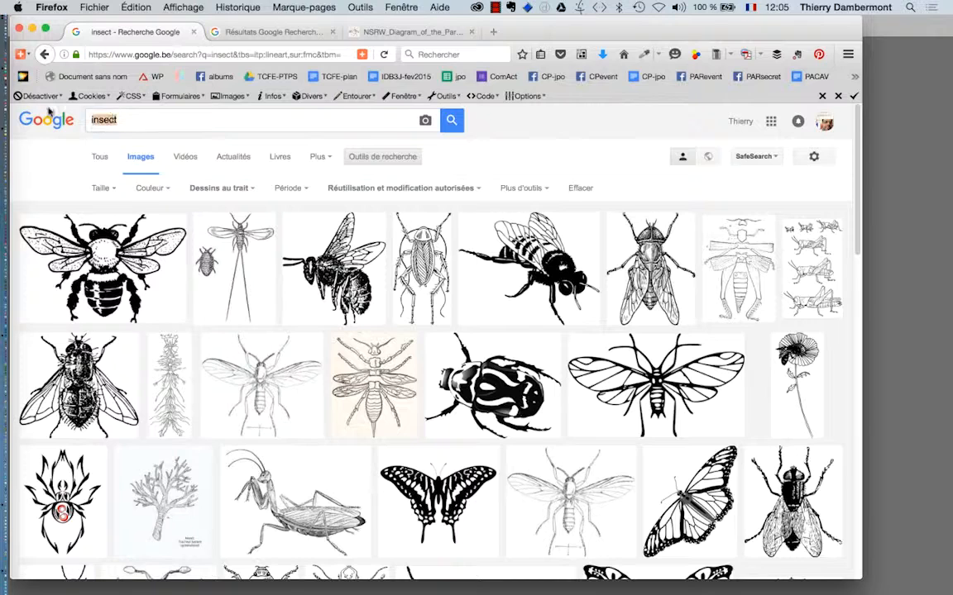
{"action": "type", "text": "icon \"pu"}
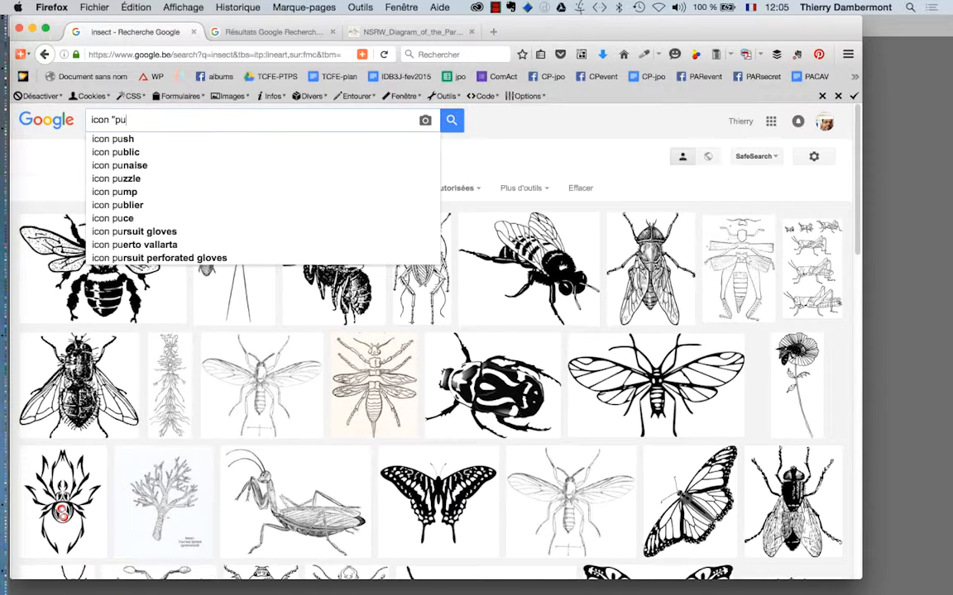
{"action": "type", "text": "blic domain\""}
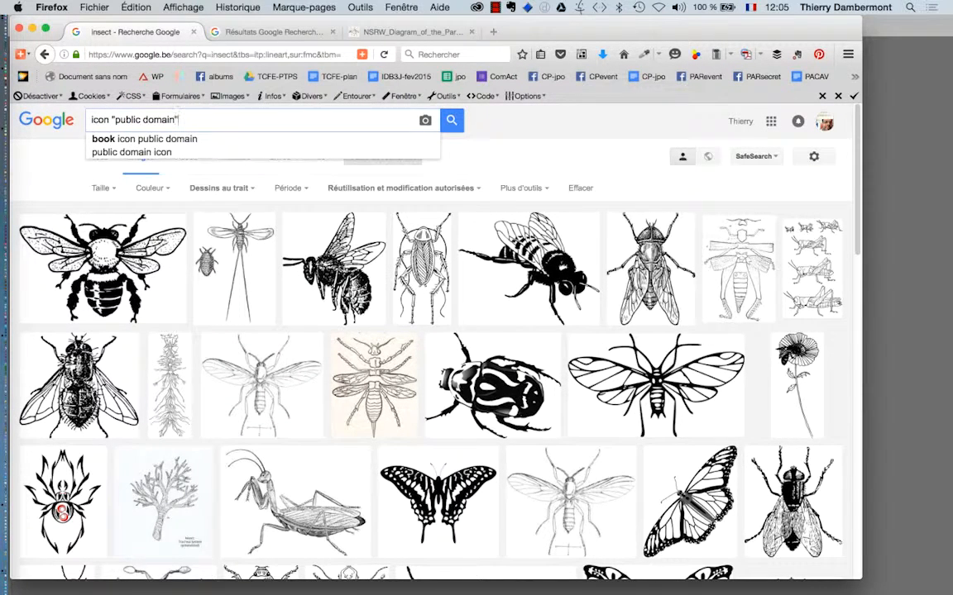
{"action": "key", "text": "Return"}
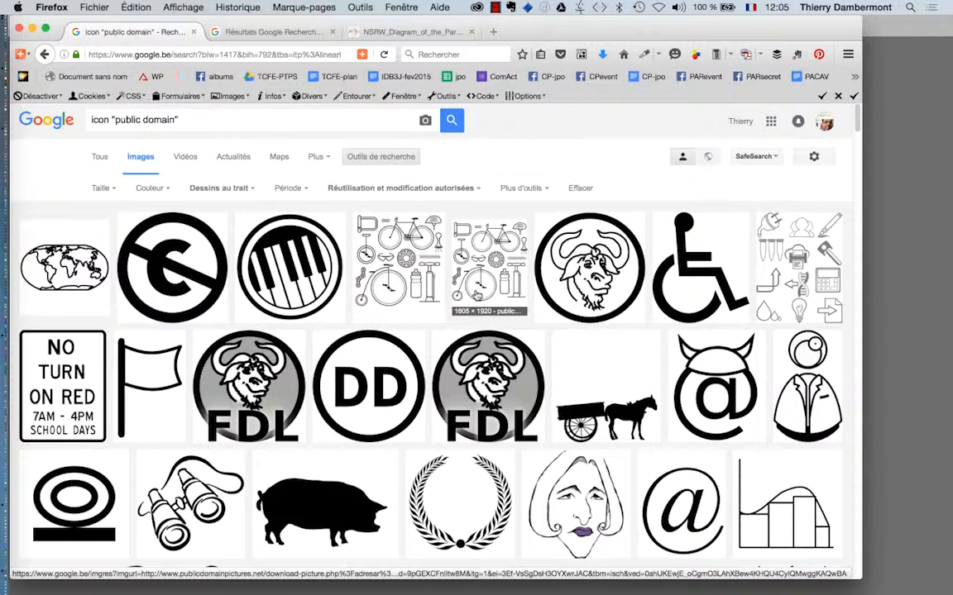
Look through the line-art icon results for a simple graphic suitable for a brush
{"action": "scroll", "coordinate": [475, 296], "scroll_direction": "down", "scroll_amount": 6}
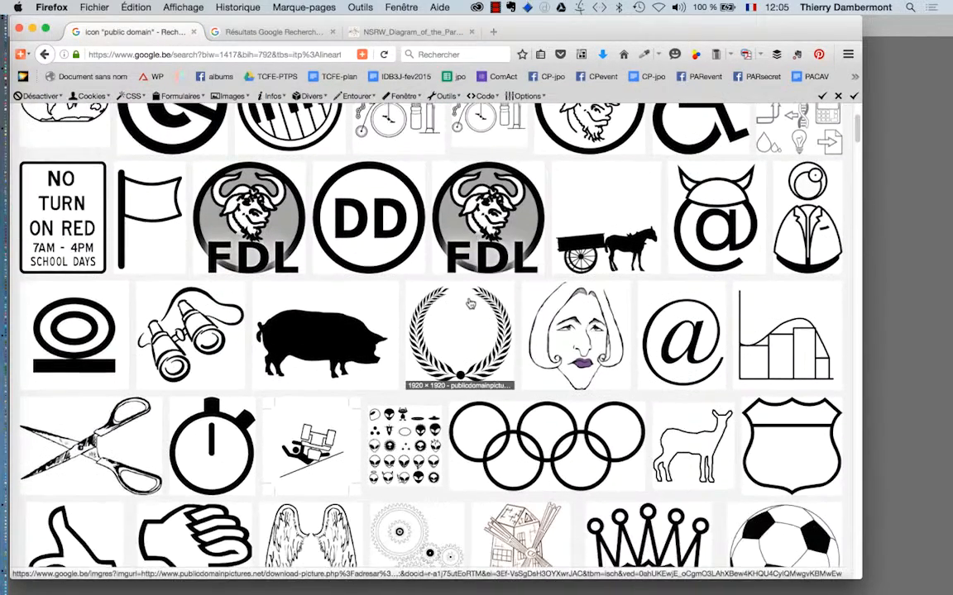
{"action": "scroll", "coordinate": [470, 300], "scroll_direction": "down", "scroll_amount": 2}
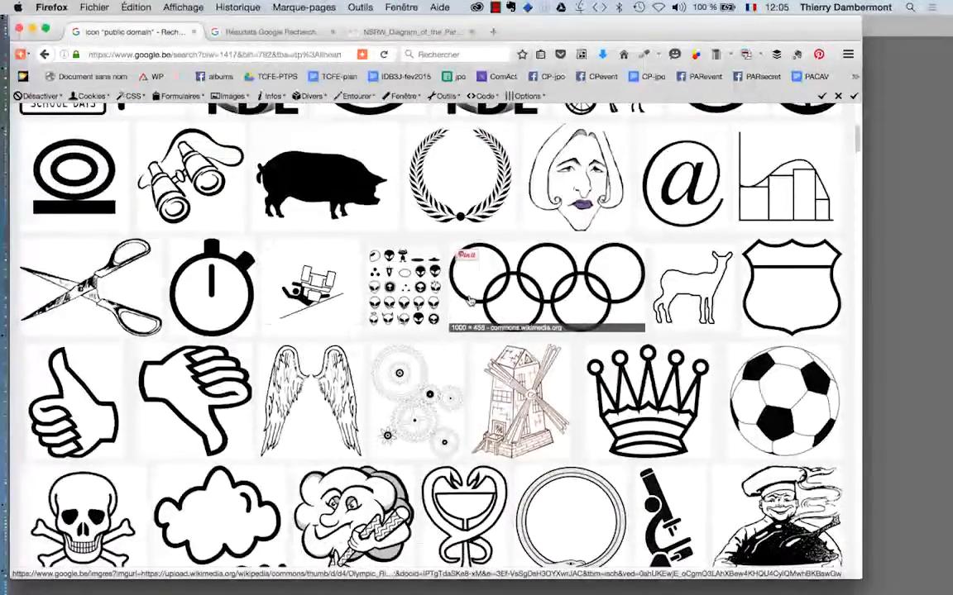
{"action": "scroll", "coordinate": [470, 300], "scroll_direction": "down", "scroll_amount": 2}
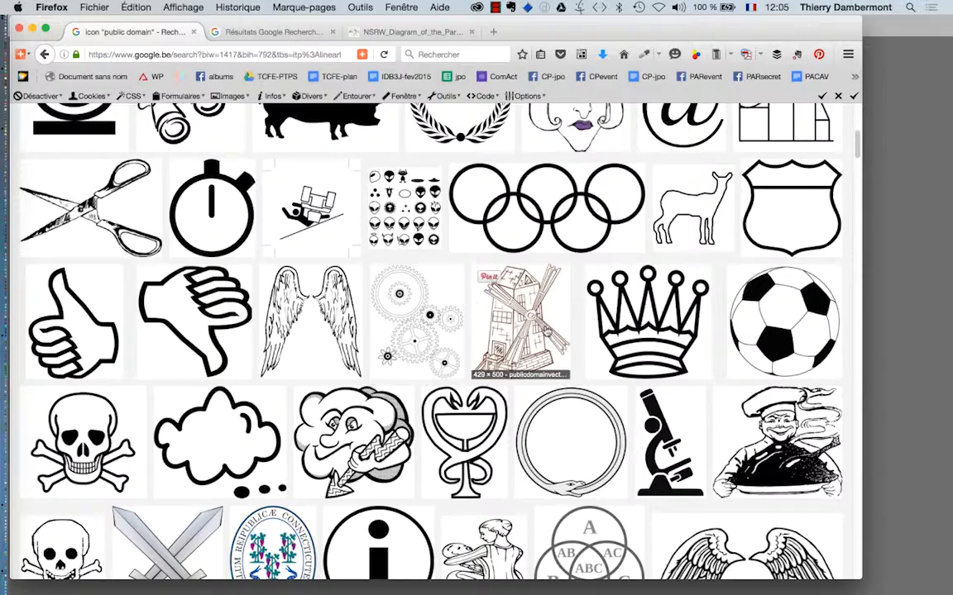
{"action": "scroll", "coordinate": [496, 303], "scroll_direction": "down", "scroll_amount": 4}
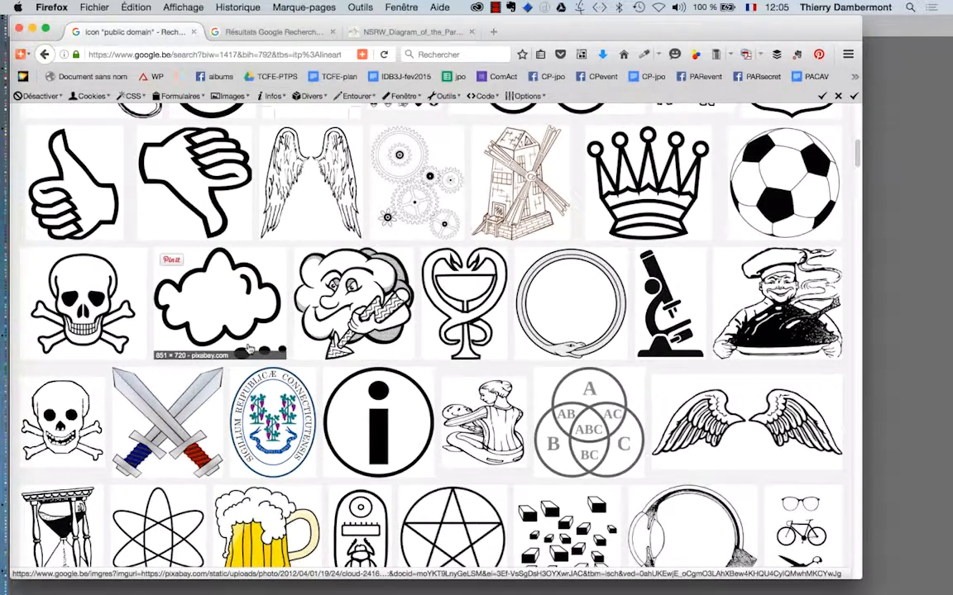
{"action": "scroll", "coordinate": [248, 348], "scroll_direction": "down", "scroll_amount": 1}
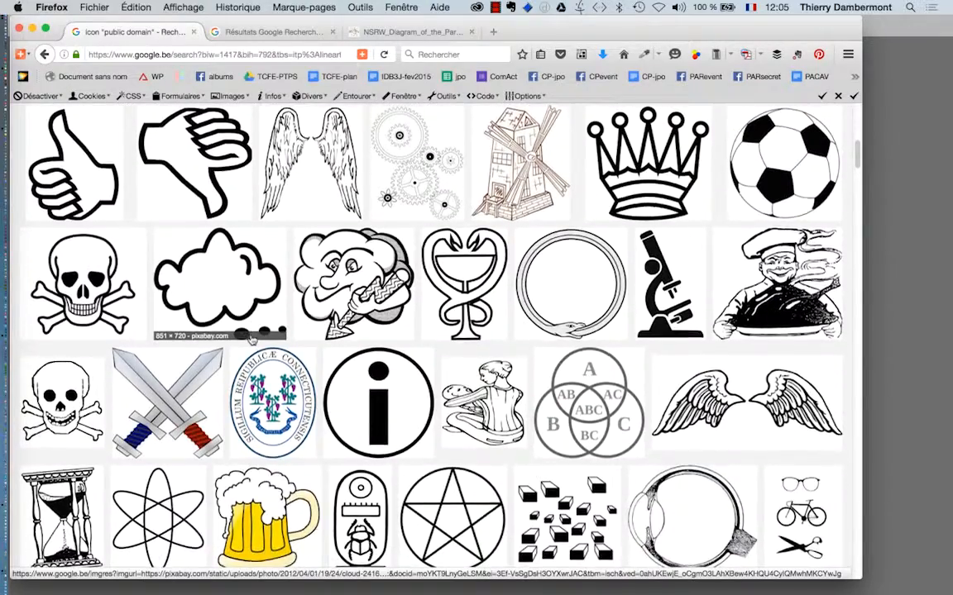
{"action": "scroll", "coordinate": [252, 341], "scroll_direction": "up", "scroll_amount": 9}
{"action": "scroll", "coordinate": [254, 337], "scroll_direction": "up", "scroll_amount": 6}
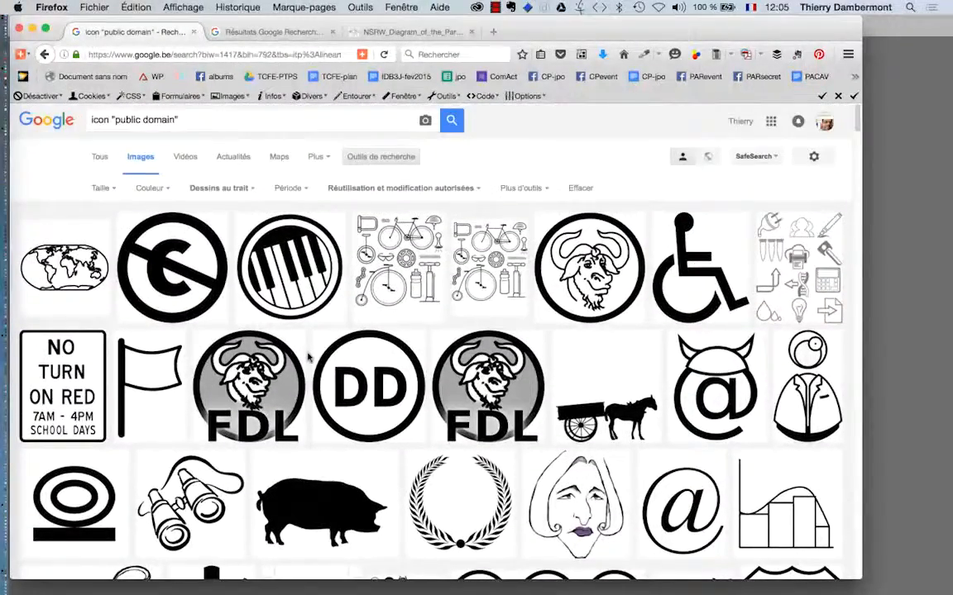
Open the crossed-out C public domain mark at full size and save it as Cc-public_domain_mark_white.svg.png in the brushes PS folder
{"action": "left_click", "coordinate": [172, 267], "text": "super"}
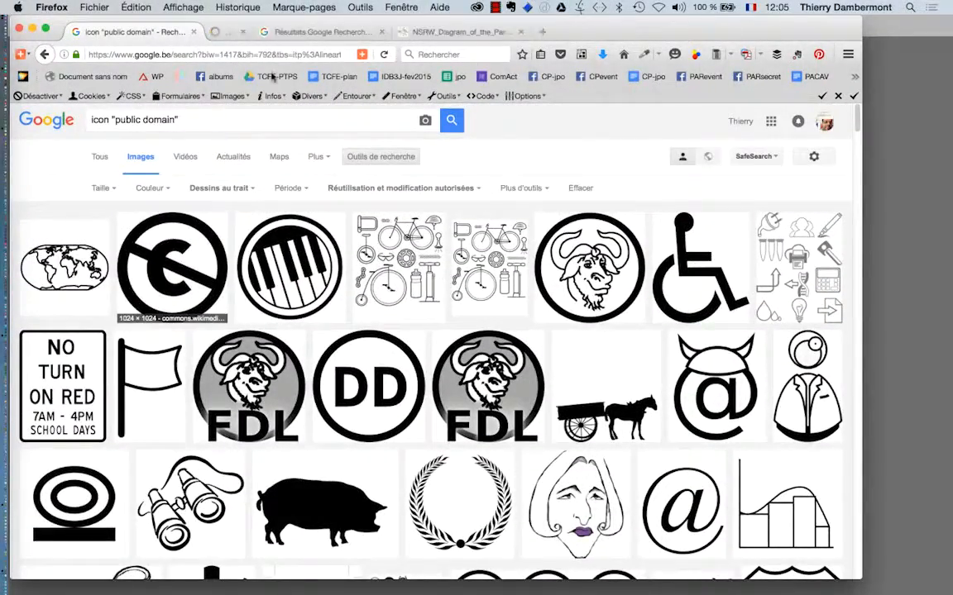
{"action": "left_click", "coordinate": [239, 33]}
{"action": "left_click", "coordinate": [699, 296]}
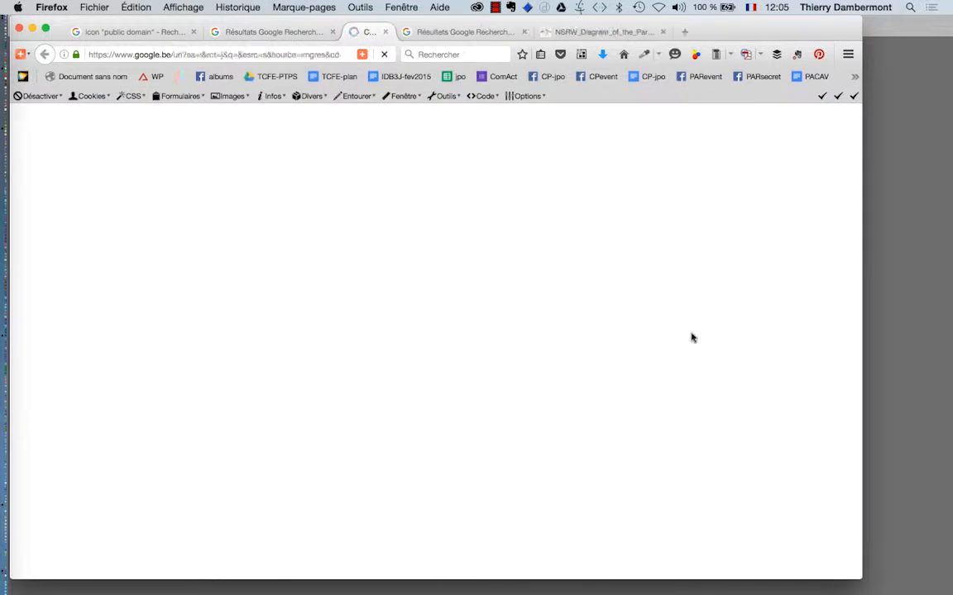
{"action": "right_click", "coordinate": [442, 294]}
{"action": "left_click", "coordinate": [499, 331]}
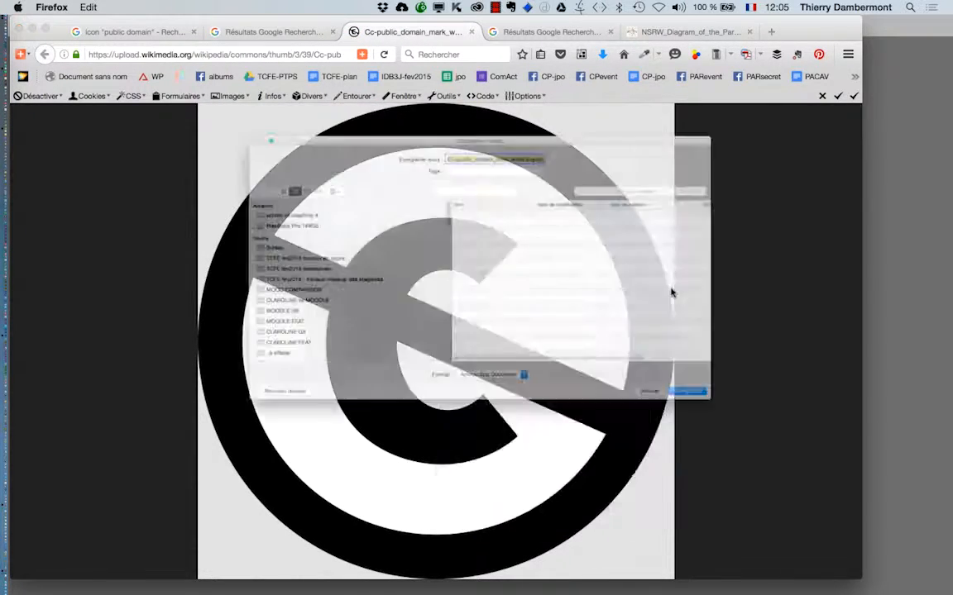
{"action": "left_click", "coordinate": [815, 469]}
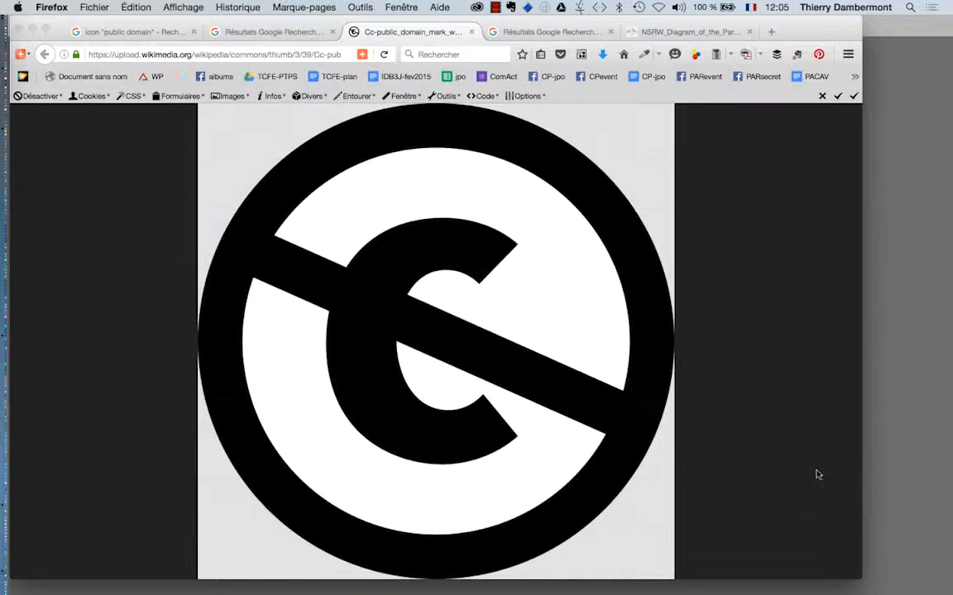
Switch to Photoshop, place Cc-public_domain_mark_white.svg.png as an embedded image and scale it to 164.36 % about its centre
{"action": "key", "text": "super+Tab"}
{"action": "left_click", "coordinate": [331, 314]}
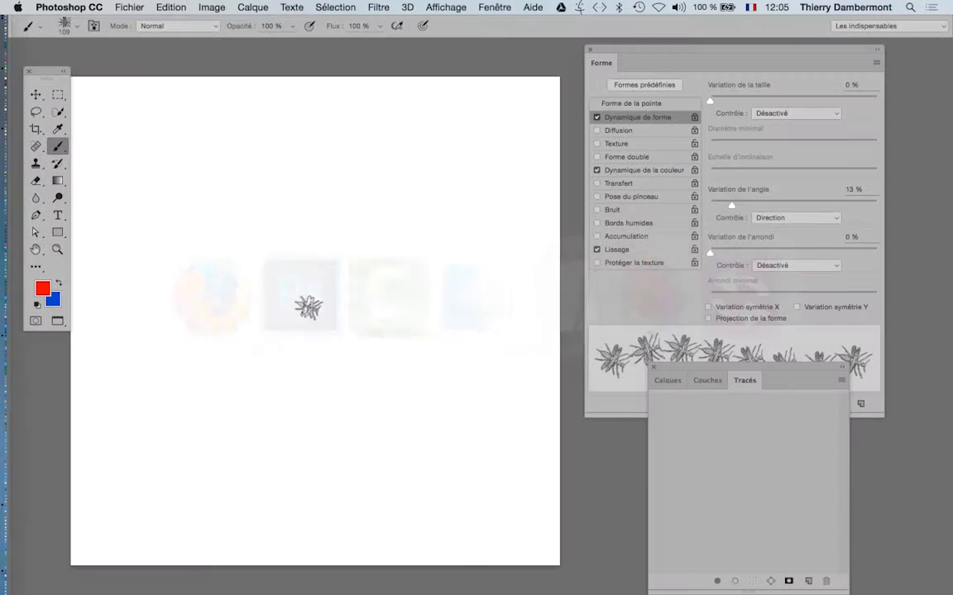
{"action": "left_click", "coordinate": [129, 6]}
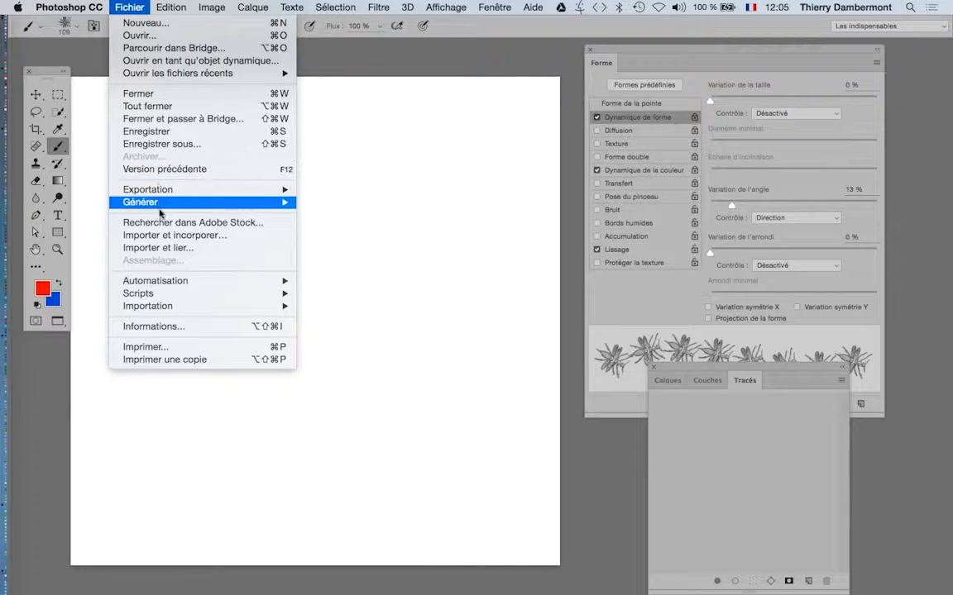
{"action": "left_click", "coordinate": [174, 235]}
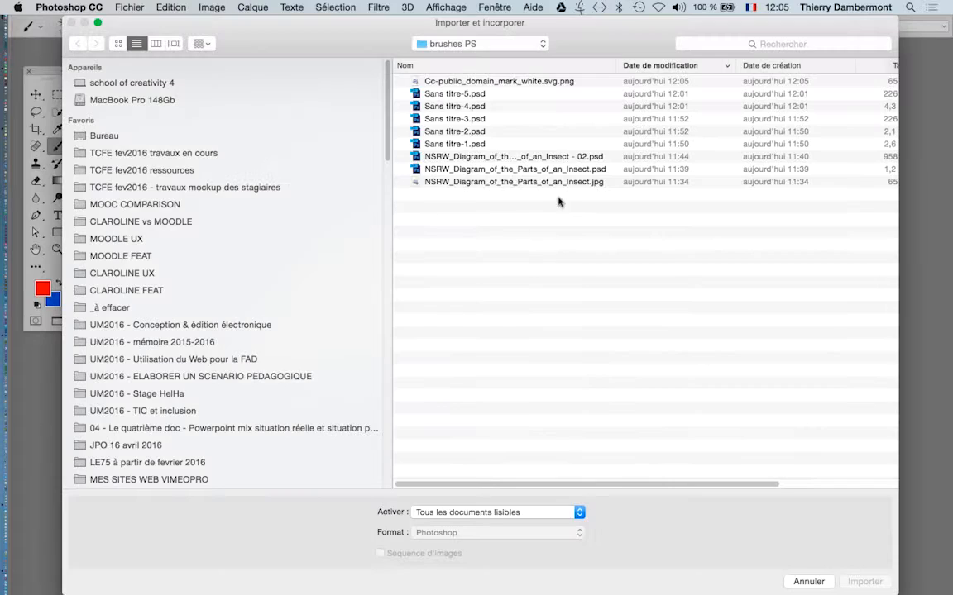
{"action": "left_click", "coordinate": [888, 585]}
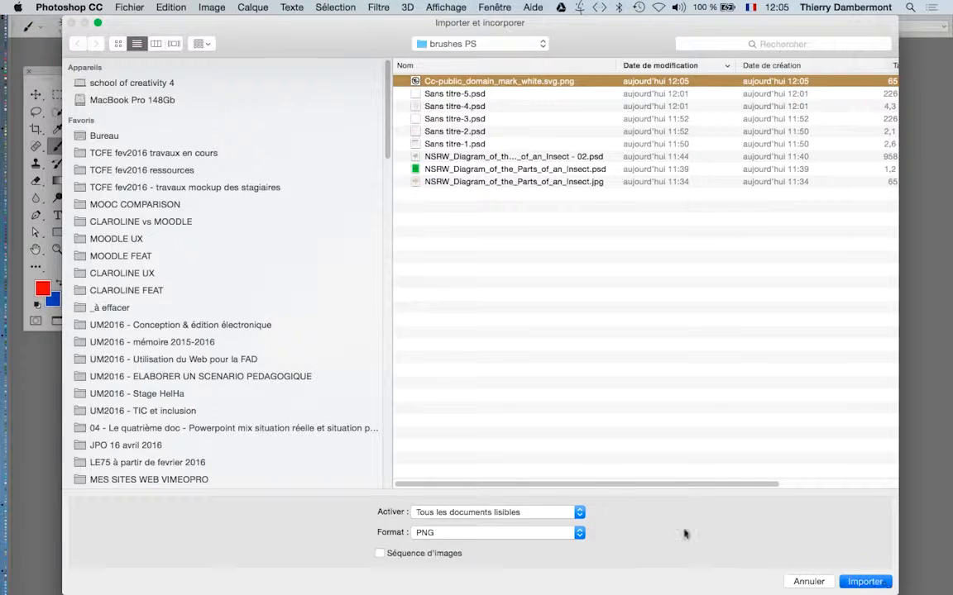
{"action": "left_click_drag", "start_coordinate": [439, 198], "coordinate": [554, 147]}
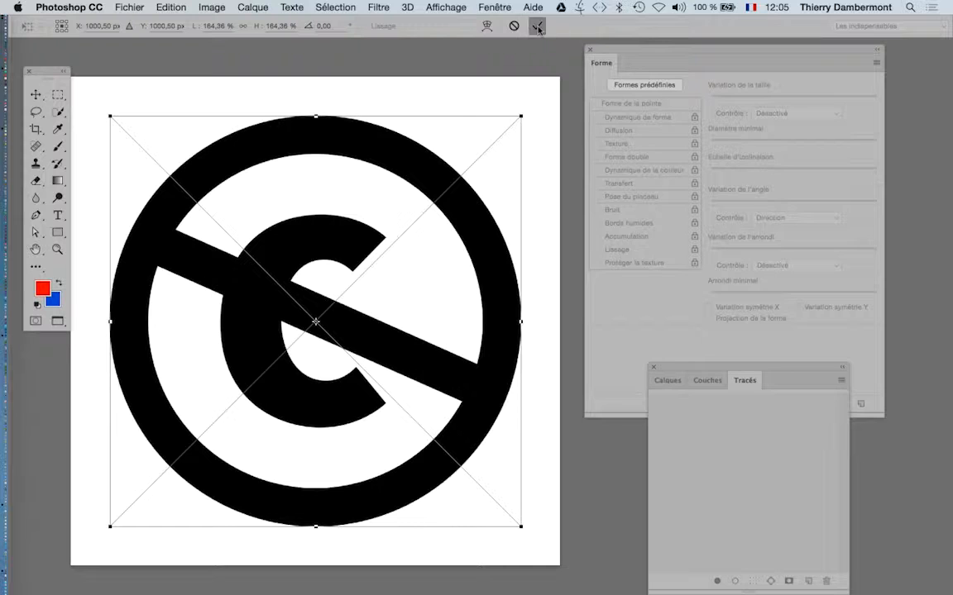
{"action": "left_click", "coordinate": [537, 26]}
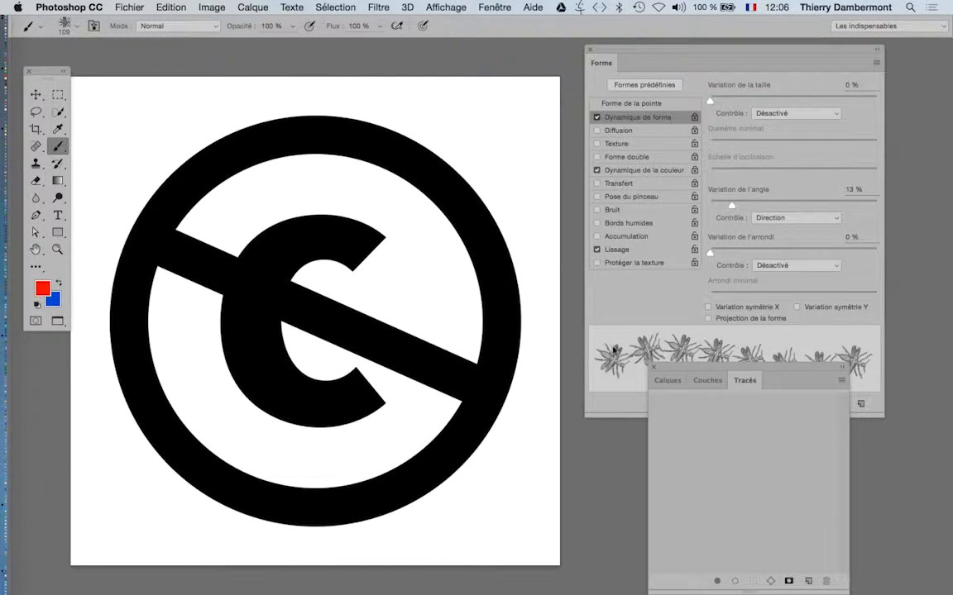
Bring up the Calques panel over the canvas and enlarge it
{"action": "left_click", "coordinate": [667, 381]}
{"action": "left_click_drag", "start_coordinate": [671, 368], "coordinate": [483, 123]}
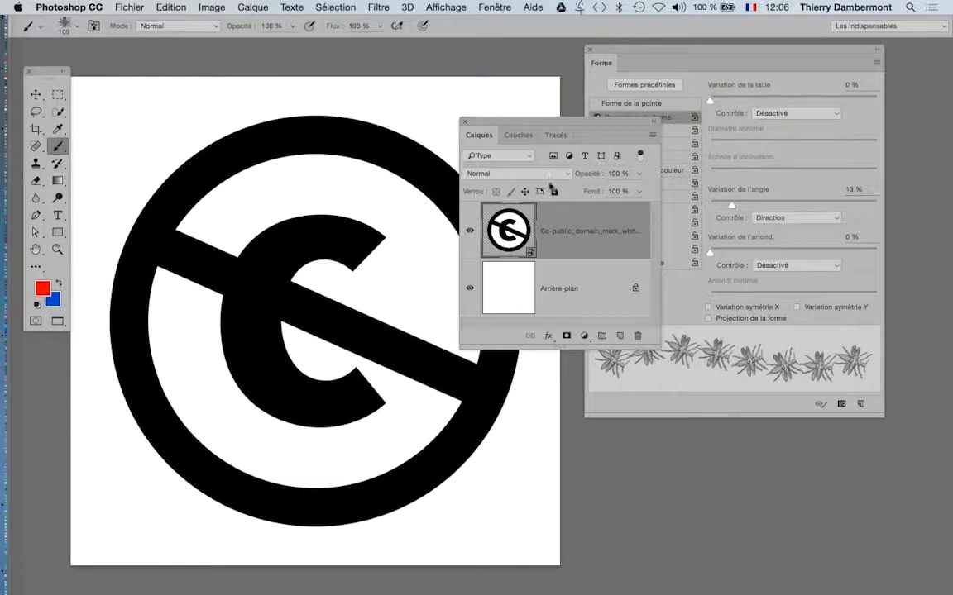
{"action": "left_click_drag", "start_coordinate": [654, 342], "coordinate": [694, 451]}
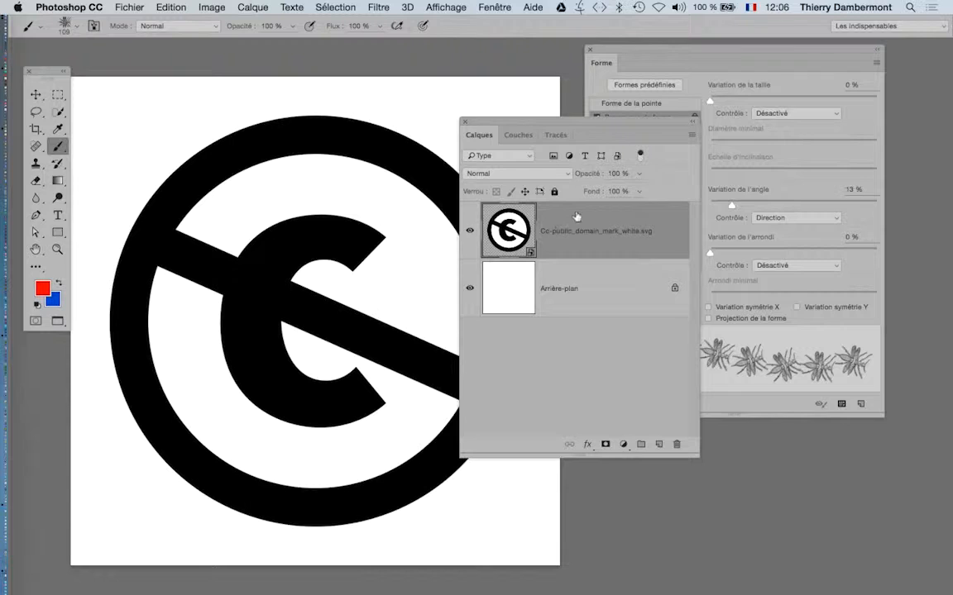
Detach the Couches panel, enlarge it to show all four channels, and move the Calques panel clear of the image
{"action": "left_click_drag", "start_coordinate": [517, 135], "coordinate": [203, 122]}
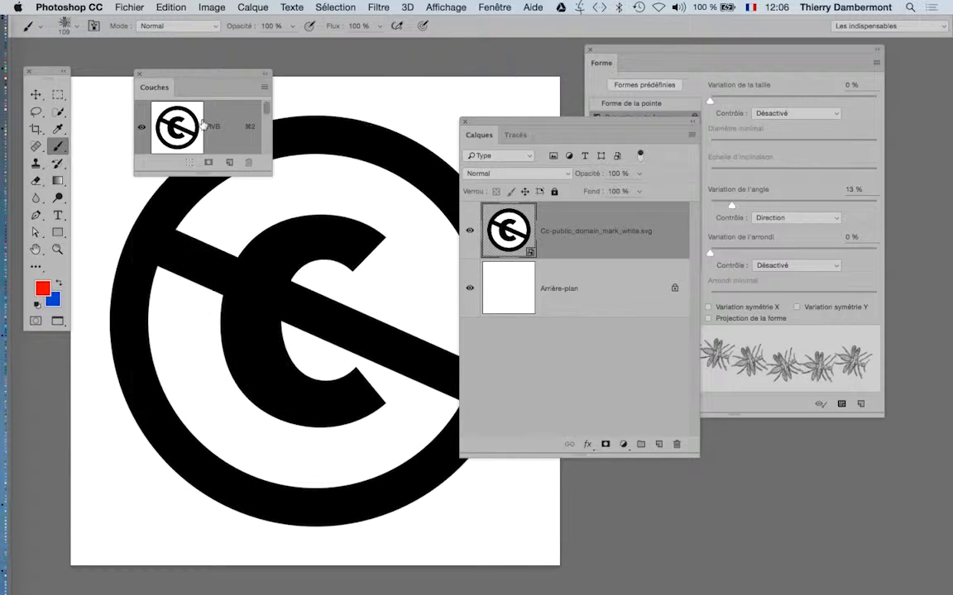
{"action": "left_click_drag", "start_coordinate": [266, 170], "coordinate": [331, 478]}
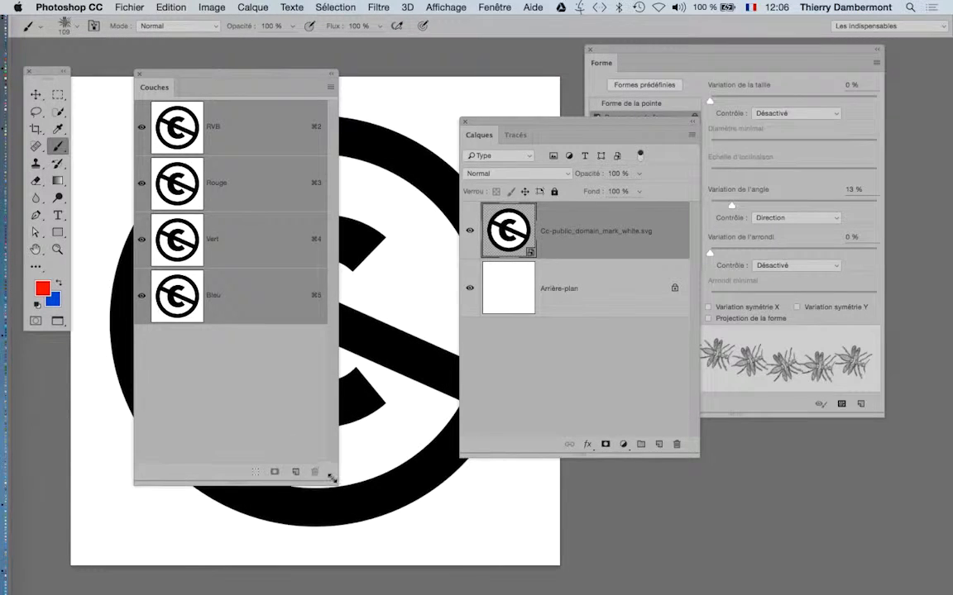
{"action": "left_click_drag", "start_coordinate": [489, 126], "coordinate": [623, 455]}
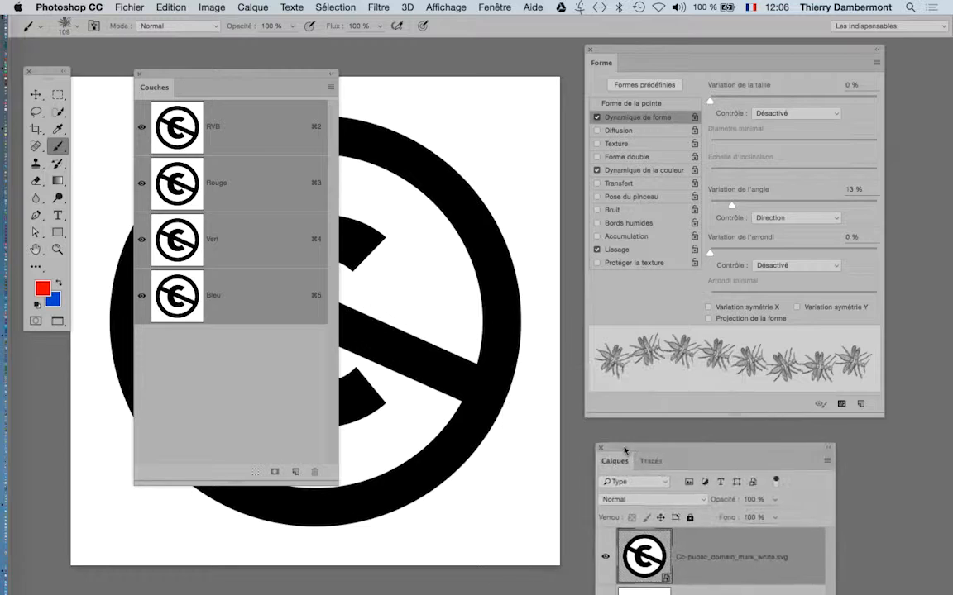
{"action": "double_click", "coordinate": [620, 456]}
Move the Couches panel beside the image and load the RVB channel as a selection
{"action": "left_click_drag", "start_coordinate": [226, 80], "coordinate": [610, 87]}
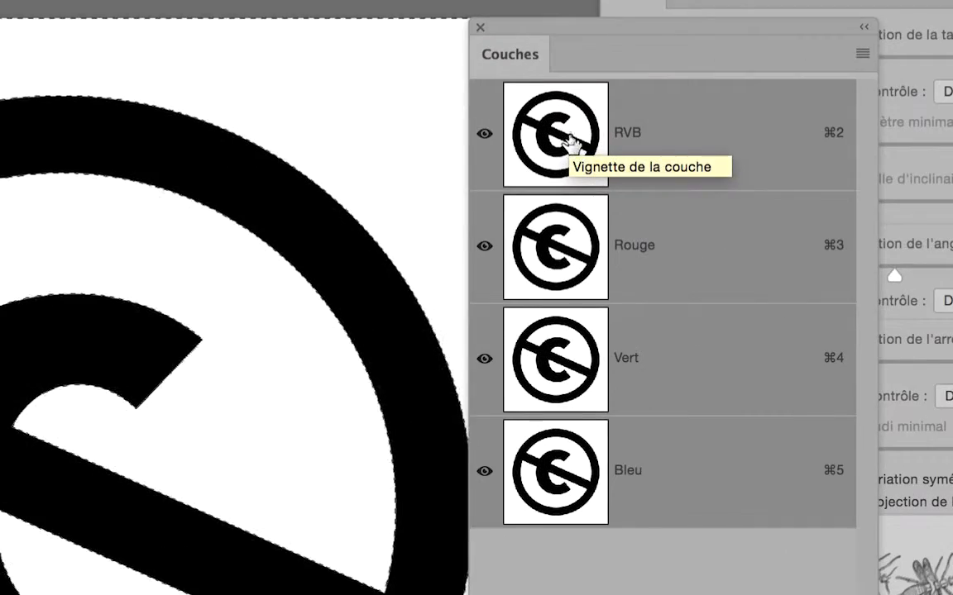
{"action": "key", "text": "super+minus"}
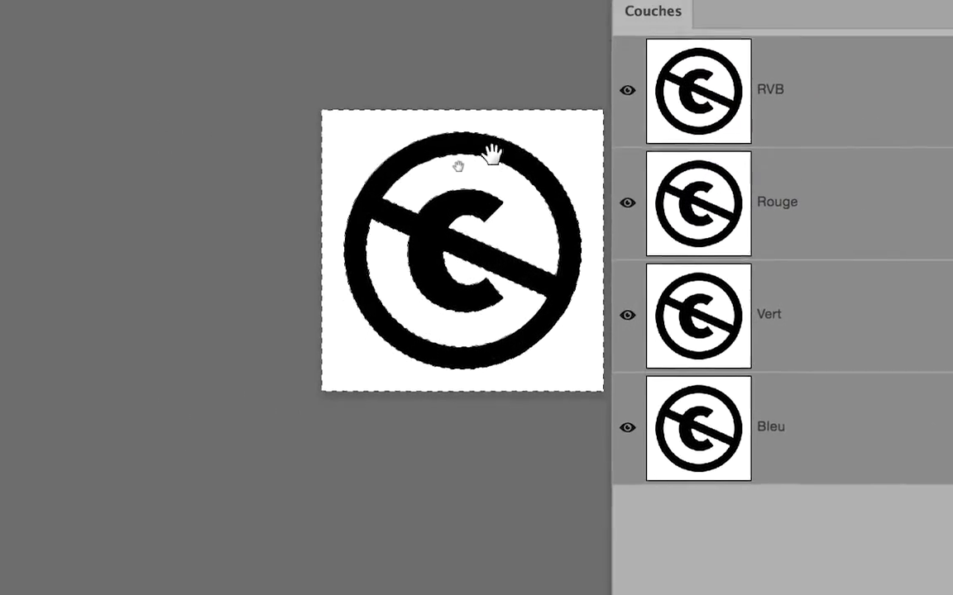
Invert the loaded channel selection so that the black public domain symbol is selected instead of the white areas
{"action": "left_click_drag", "start_coordinate": [444, 151], "coordinate": [358, 55]}
{"action": "left_click", "coordinate": [759, 179], "text": "super"}
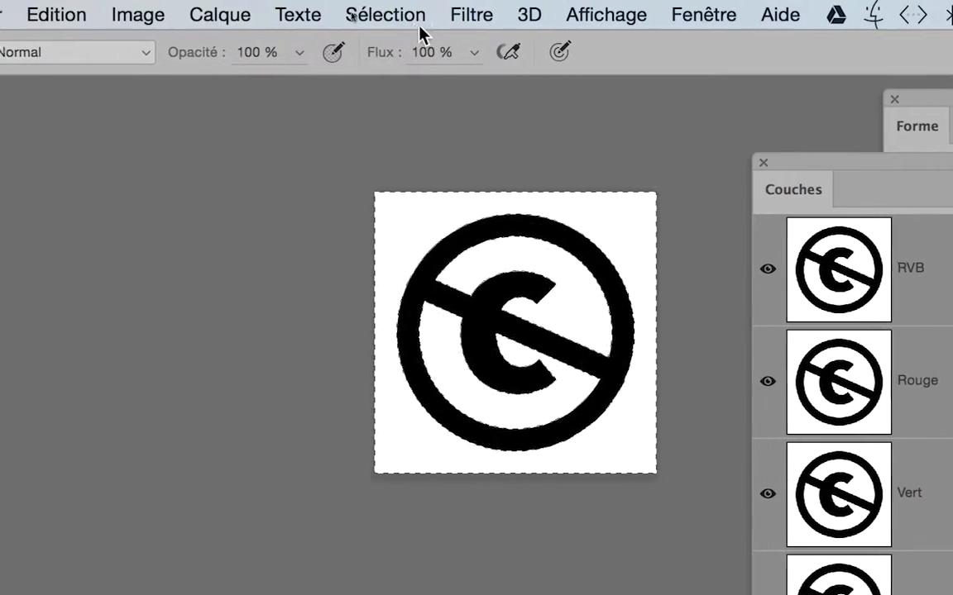
{"action": "left_click", "coordinate": [420, 25]}
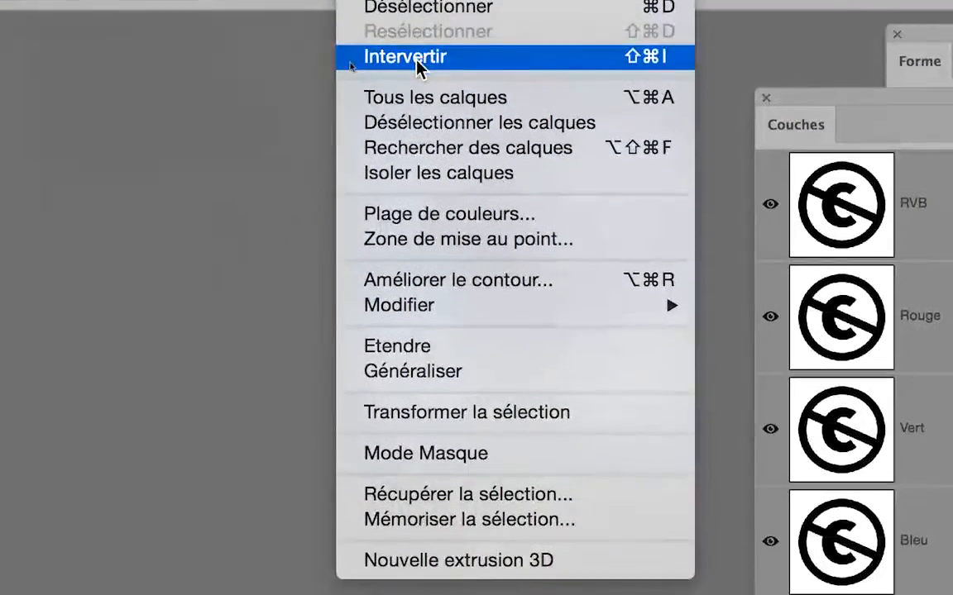
{"action": "left_click", "coordinate": [416, 56]}
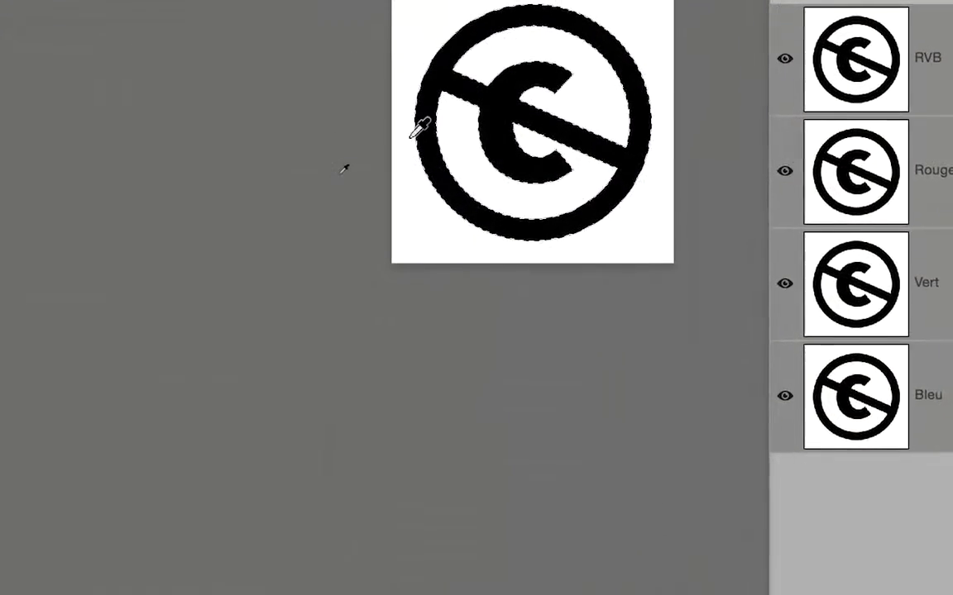
{"action": "scroll", "coordinate": [420, 126], "scroll_direction": "up", "scroll_amount": 2}
{"action": "left_click_drag", "start_coordinate": [436, 219], "coordinate": [225, 294]}
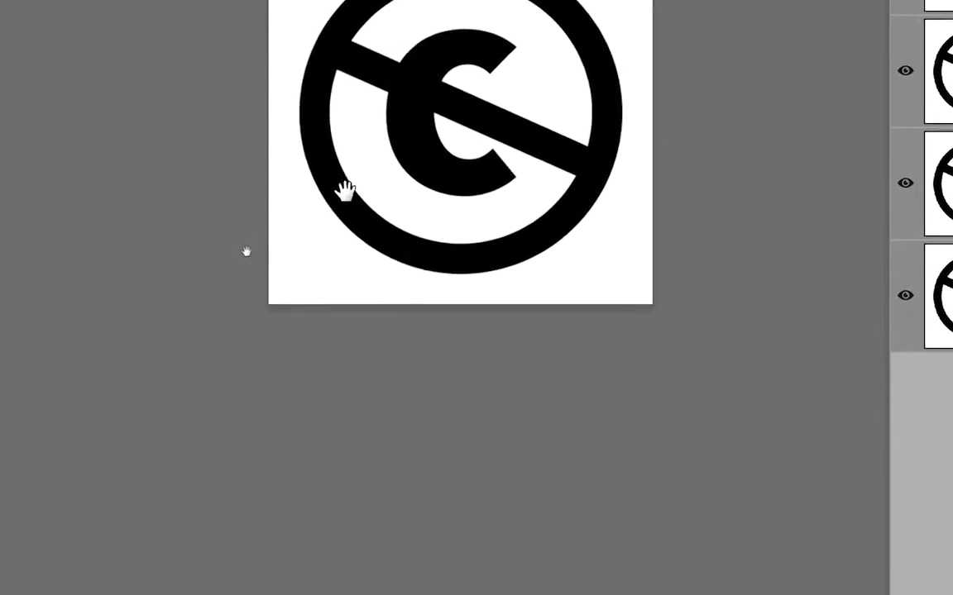
{"action": "scroll", "coordinate": [398, 154], "scroll_direction": "up", "scroll_amount": 1}
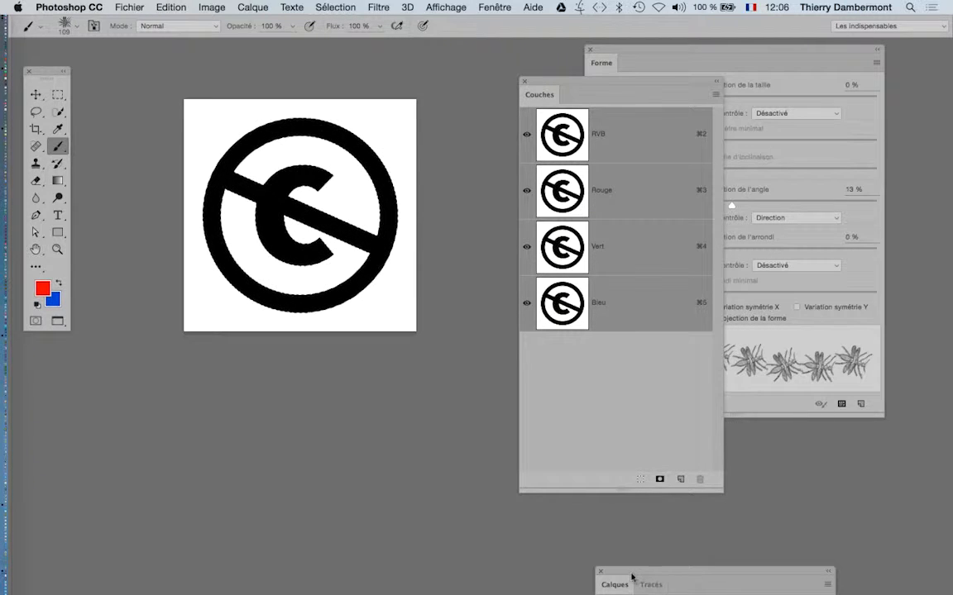
Hide the Cc-public_domain_mark_white.svg layer and spread out Calques, Couches and Tracés as separate floating panels
{"action": "left_click_drag", "start_coordinate": [613, 584], "coordinate": [424, 149]}
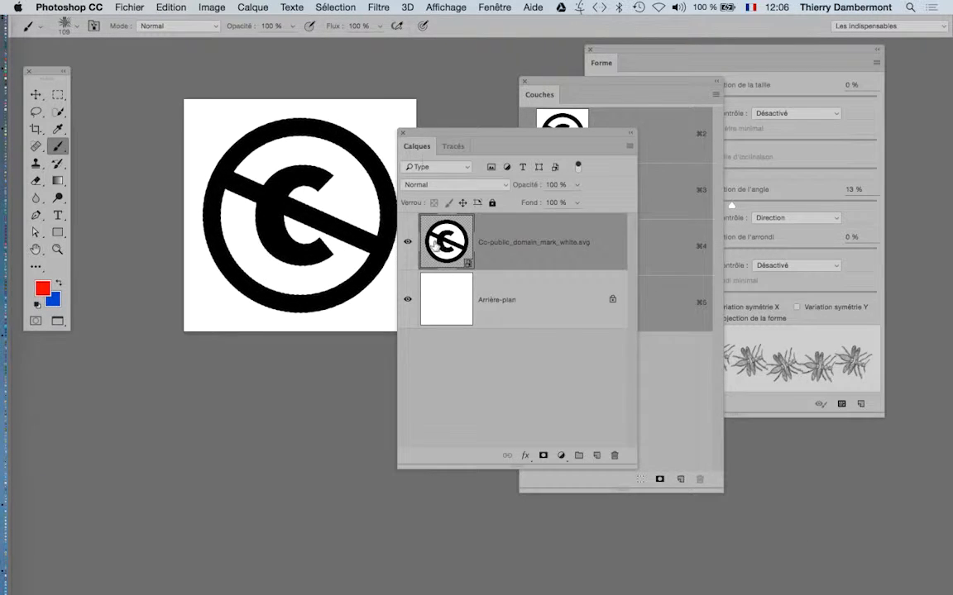
{"action": "left_click", "coordinate": [408, 248]}
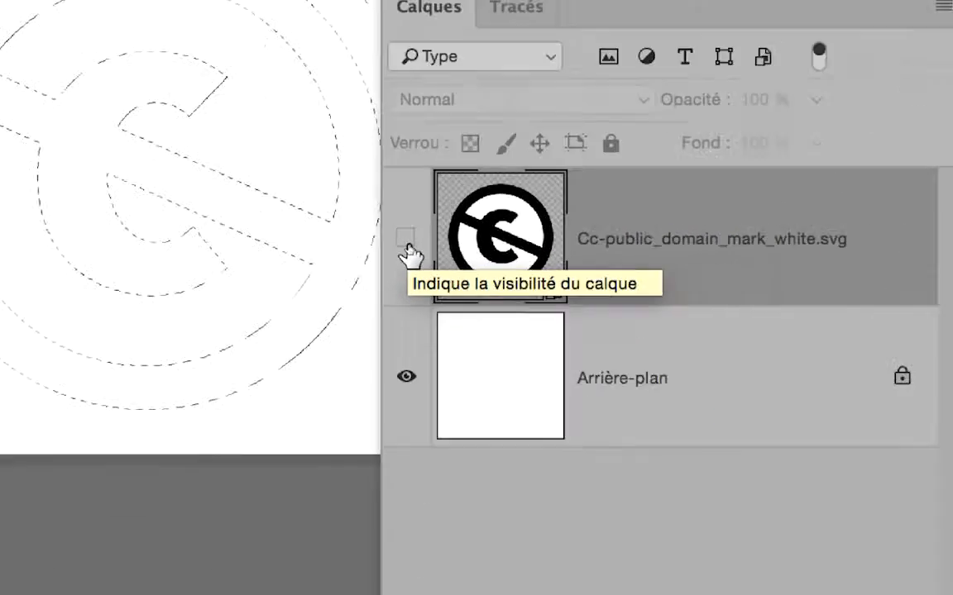
{"action": "left_click_drag", "start_coordinate": [449, 131], "coordinate": [120, 386]}
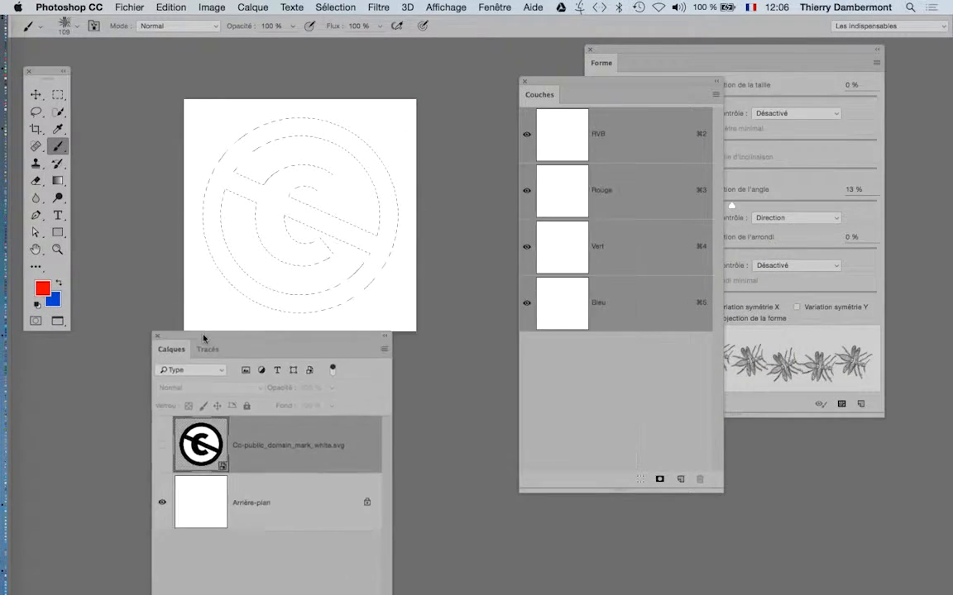
{"action": "left_click_drag", "start_coordinate": [590, 81], "coordinate": [430, 359]}
{"action": "left_click_drag", "start_coordinate": [145, 397], "coordinate": [509, 128]}
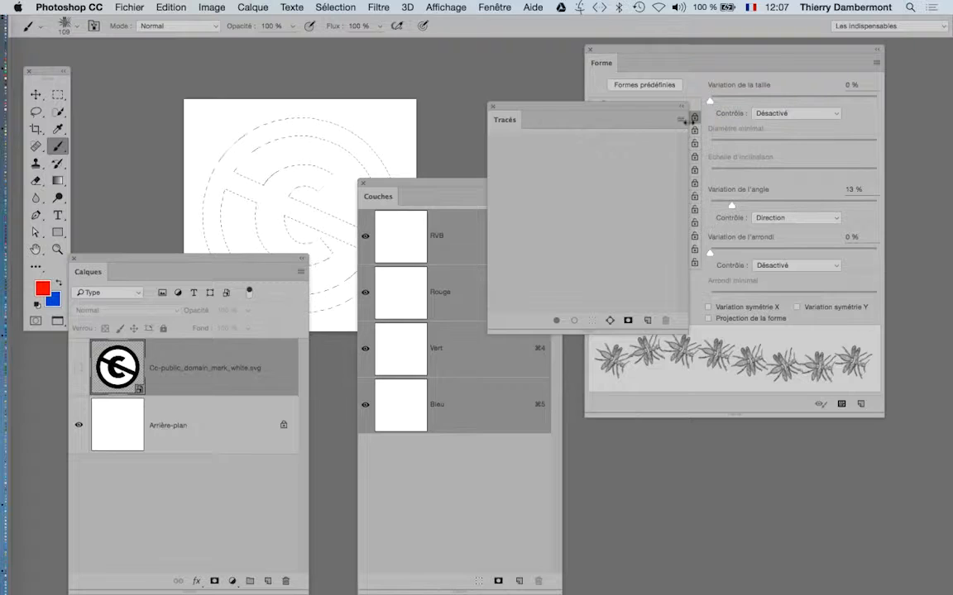
{"action": "left_click", "coordinate": [681, 123]}
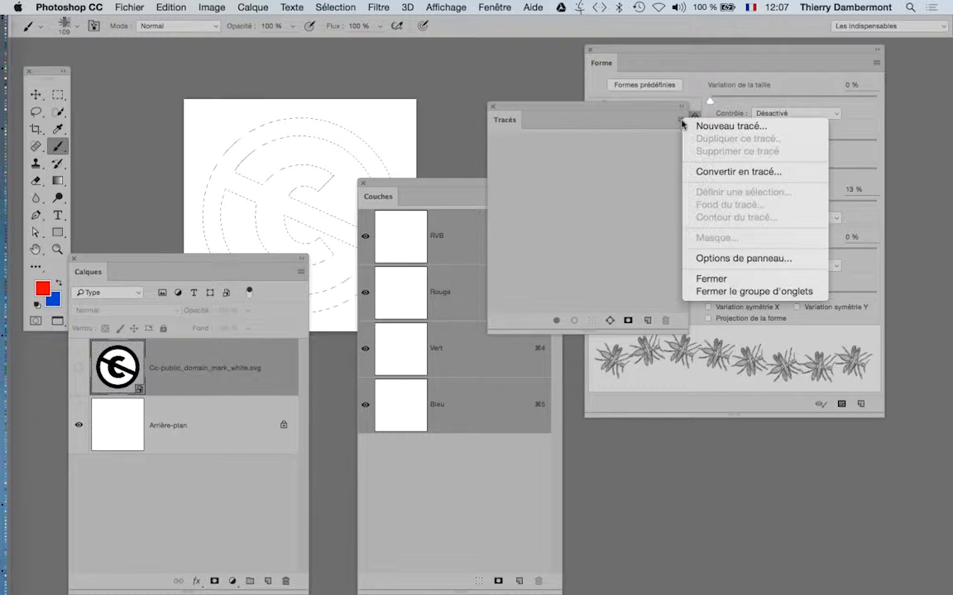
{"action": "left_click", "coordinate": [712, 153]}
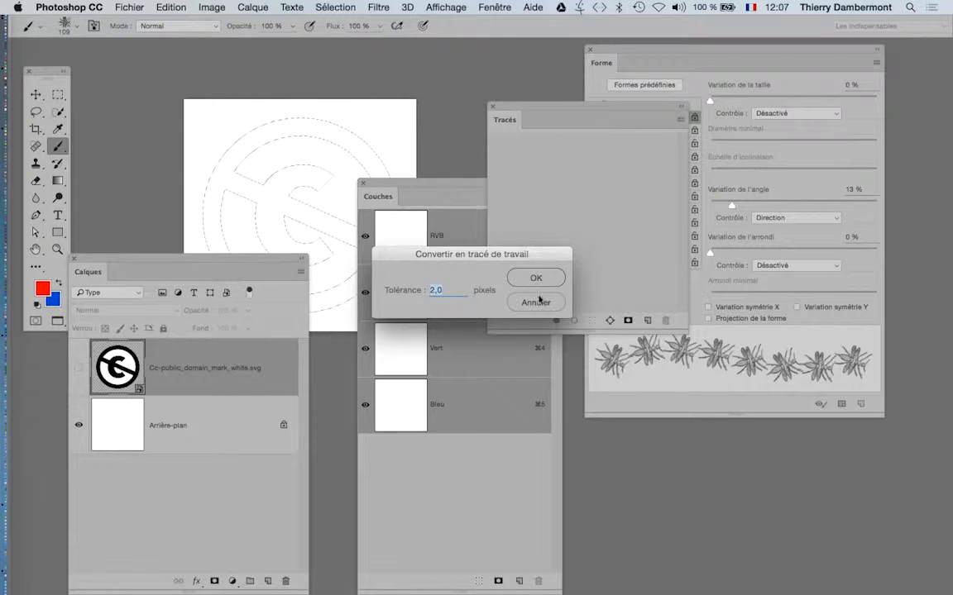
{"action": "left_click", "coordinate": [539, 301]}
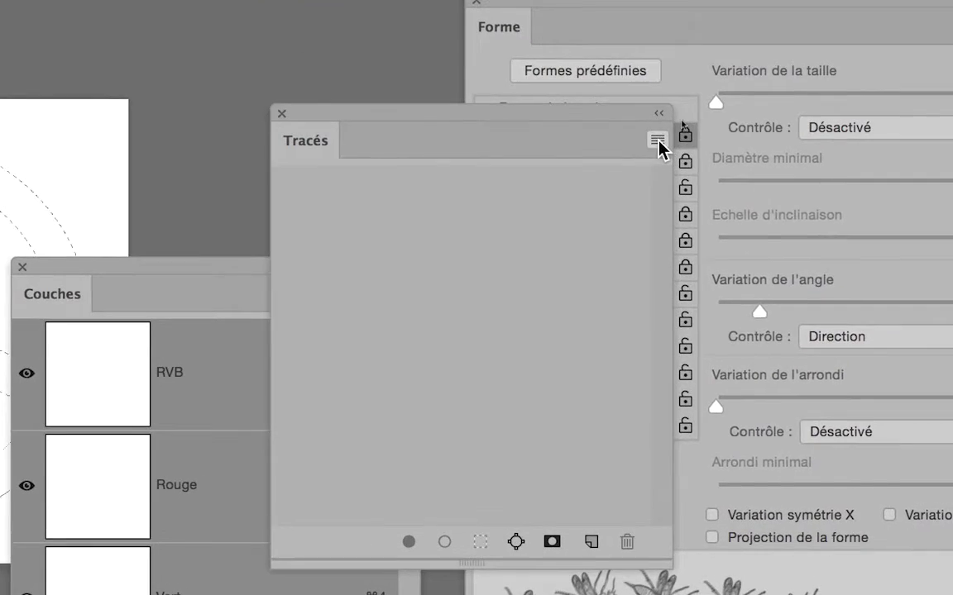
Convert the symbol selection into a work path with a tolerance of 2,0 pixels
{"action": "left_click", "coordinate": [658, 141]}
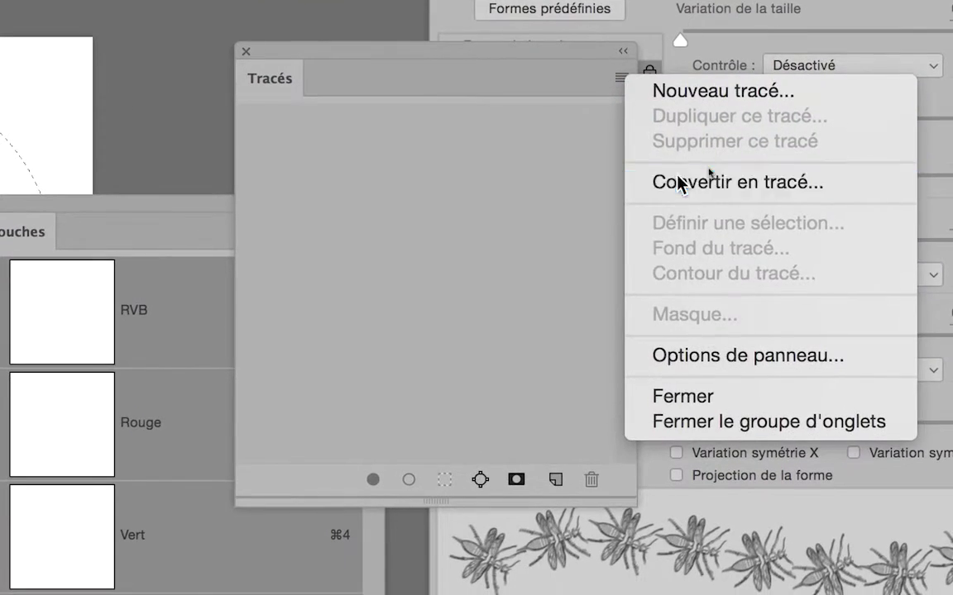
{"action": "left_click", "coordinate": [658, 244]}
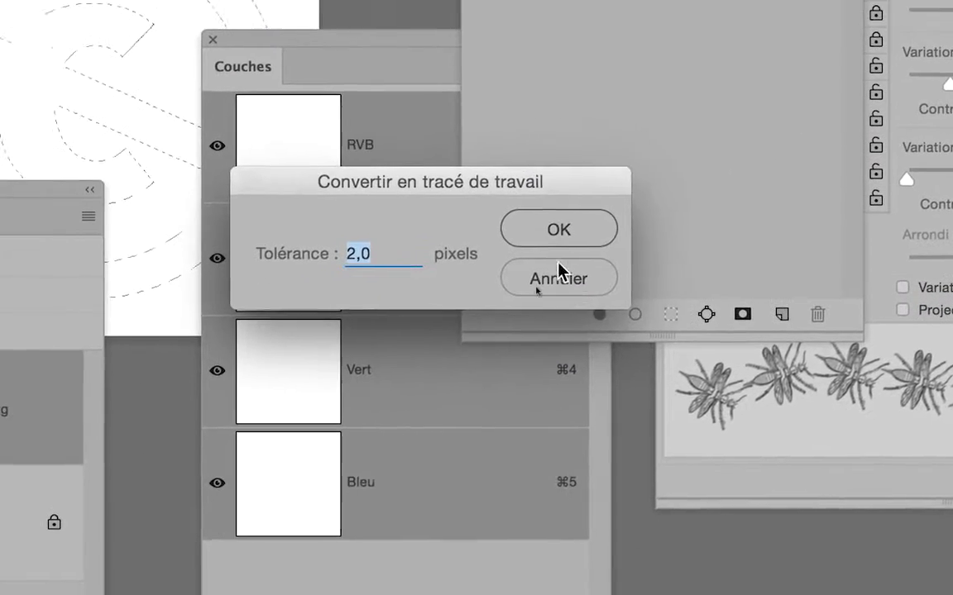
{"action": "key", "text": "Return"}
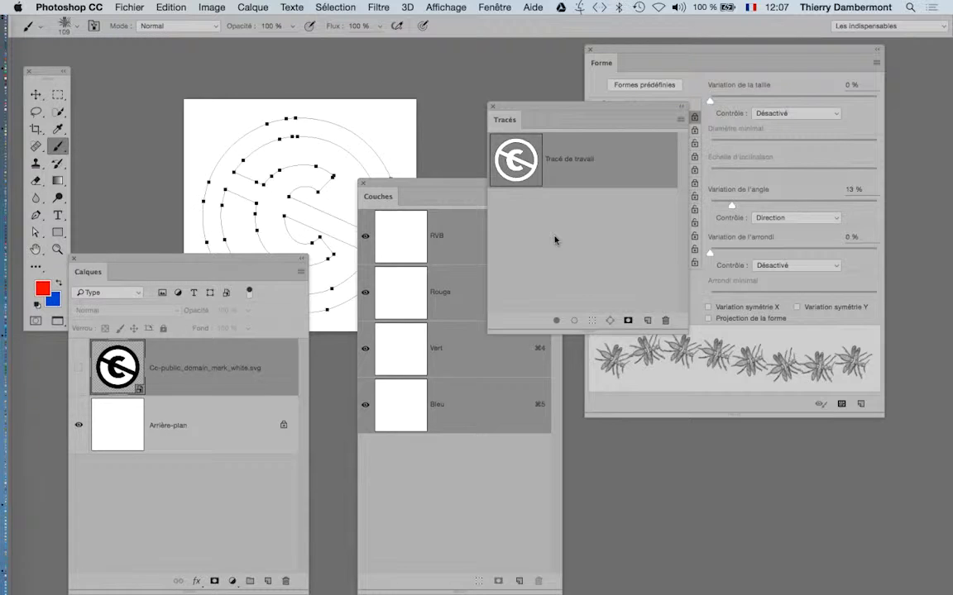
Close the Tracés, Calques and Couches panels to clear the workspace around the path
{"action": "left_click", "coordinate": [494, 107]}
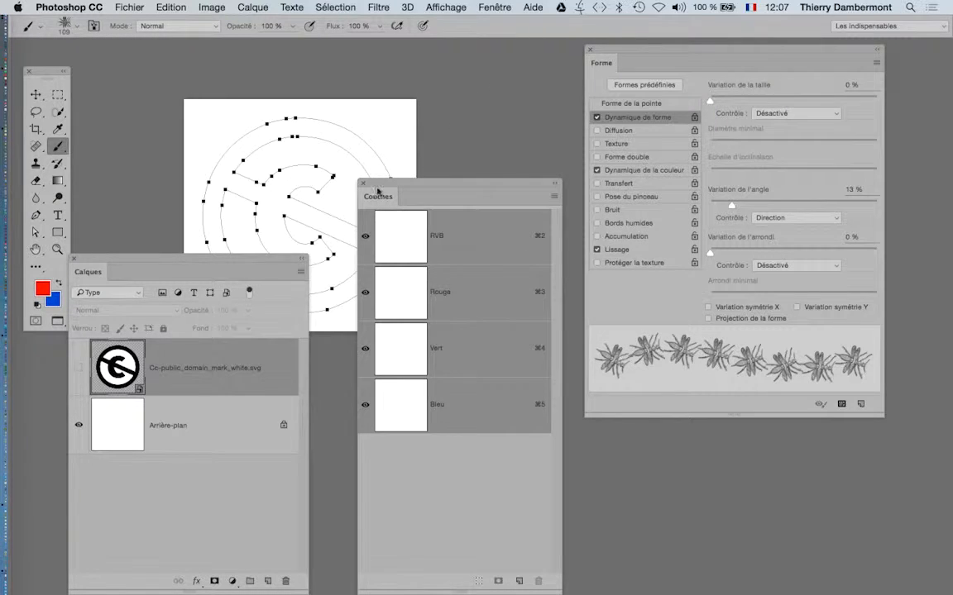
{"action": "left_click", "coordinate": [73, 260]}
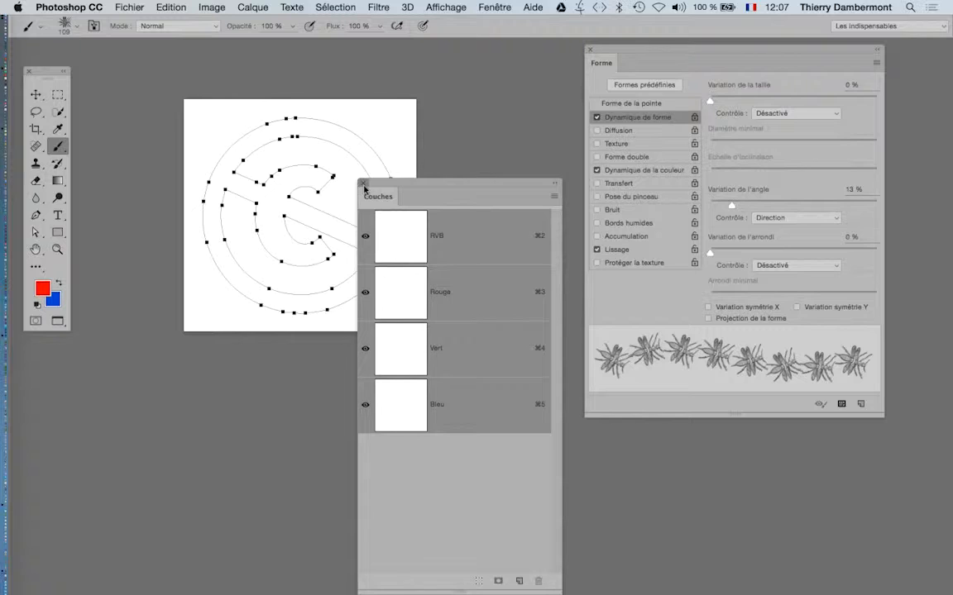
{"action": "left_click", "coordinate": [363, 184]}
Reopen the Tracés panel, check its path commands, and move the panel against the image, clear of the Forme panel
{"action": "left_click", "coordinate": [484, 7]}
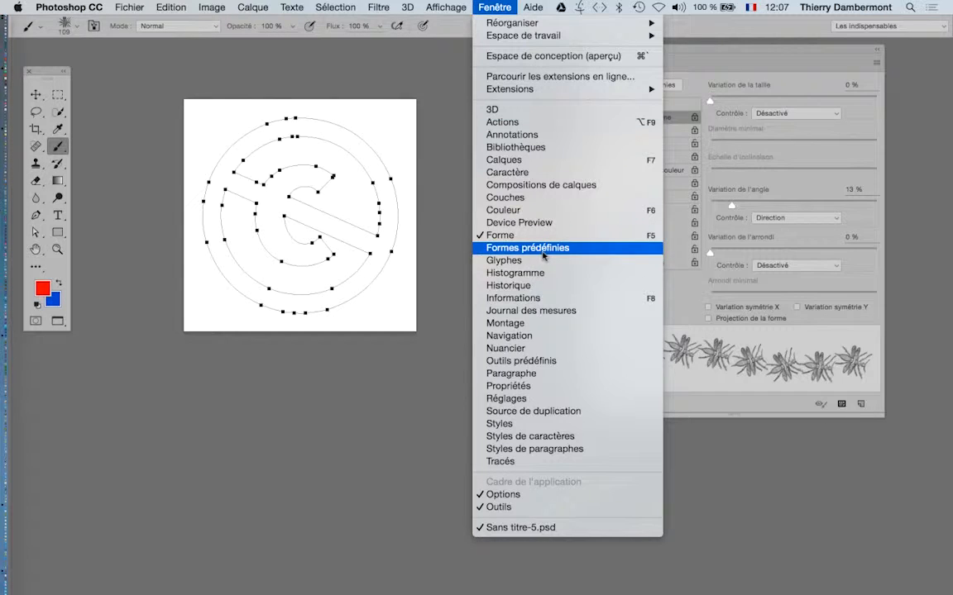
{"action": "left_click", "coordinate": [542, 460]}
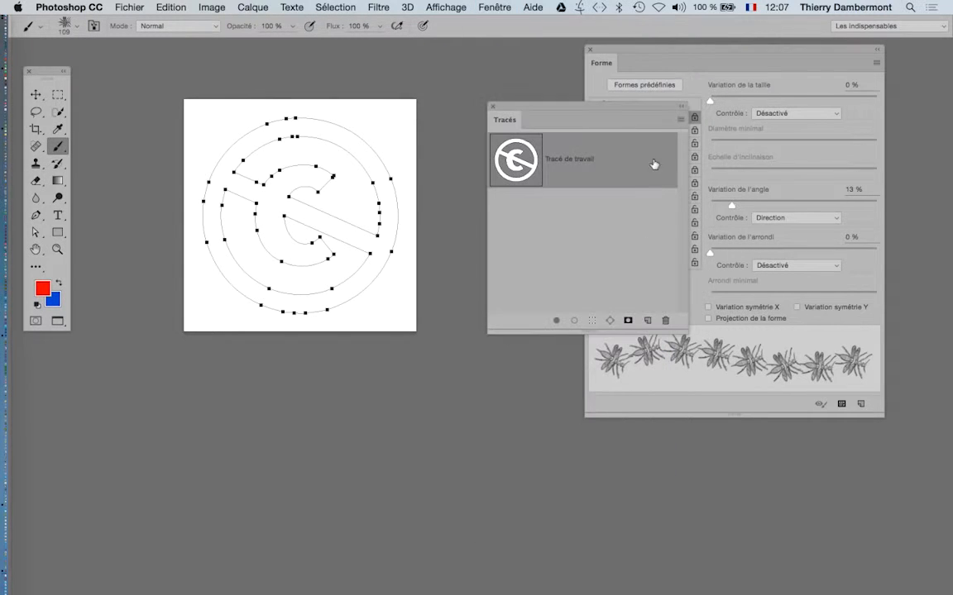
{"action": "left_click", "coordinate": [678, 118]}
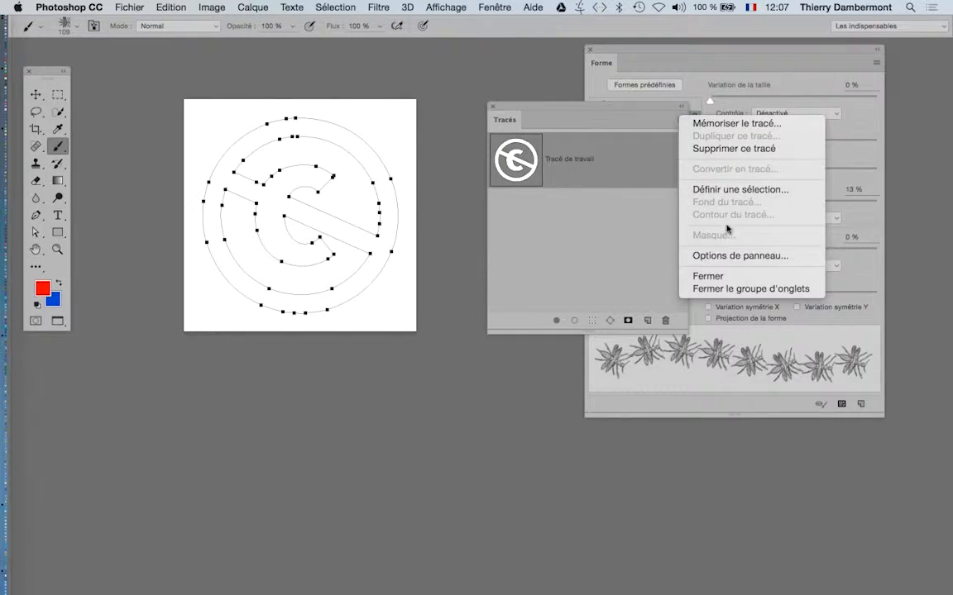
{"action": "left_click", "coordinate": [602, 108]}
{"action": "left_click_drag", "start_coordinate": [614, 106], "coordinate": [474, 182]}
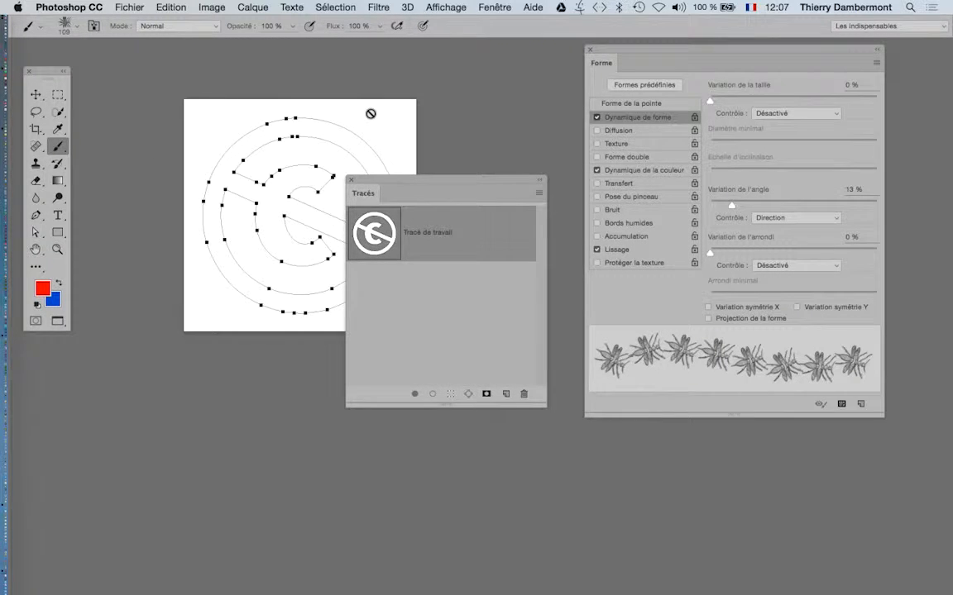
Reopen the Calques panel and create an empty layer above the hidden Cc-public_domain_mark_white.svg layer
{"action": "left_click", "coordinate": [495, 7]}
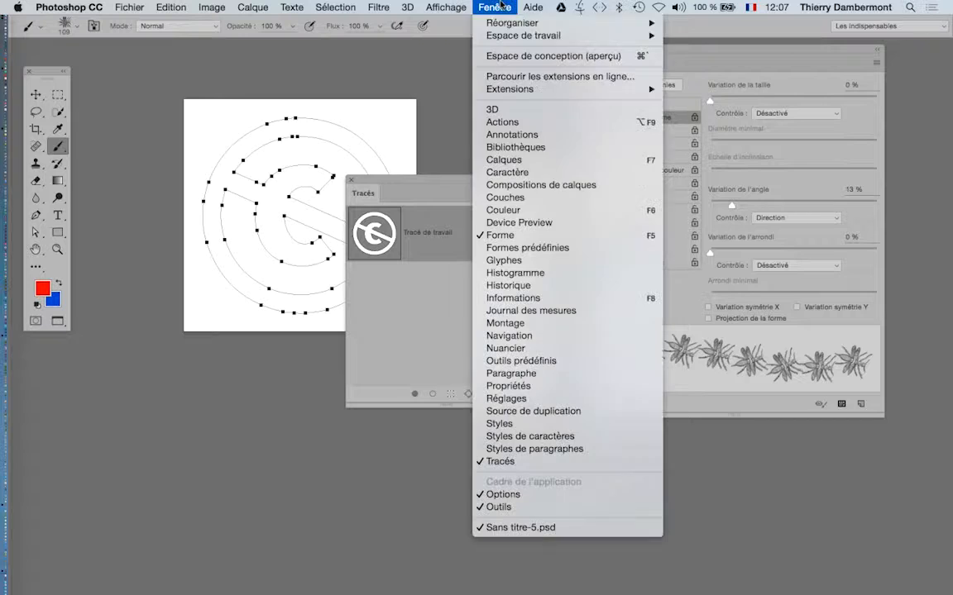
{"action": "left_click", "coordinate": [509, 160]}
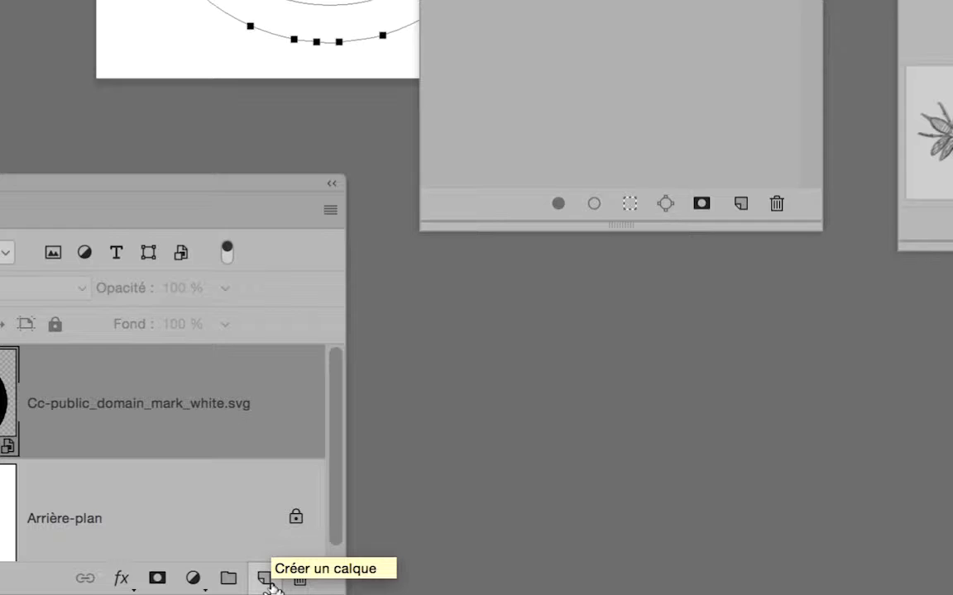
{"action": "left_click", "coordinate": [268, 581]}
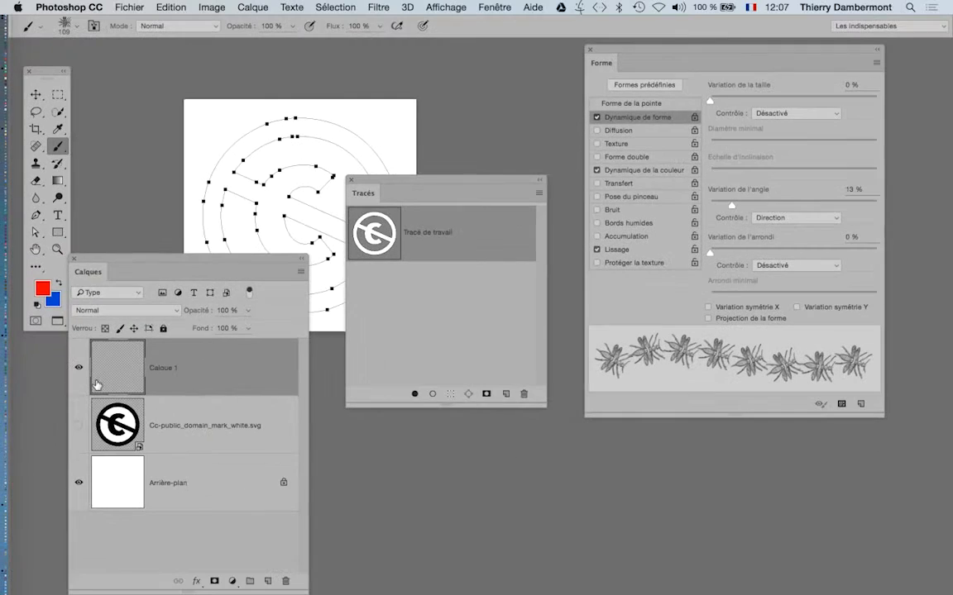
Stroke the work path on the new empty layer with the insect brush
{"action": "left_click", "coordinate": [538, 196]}
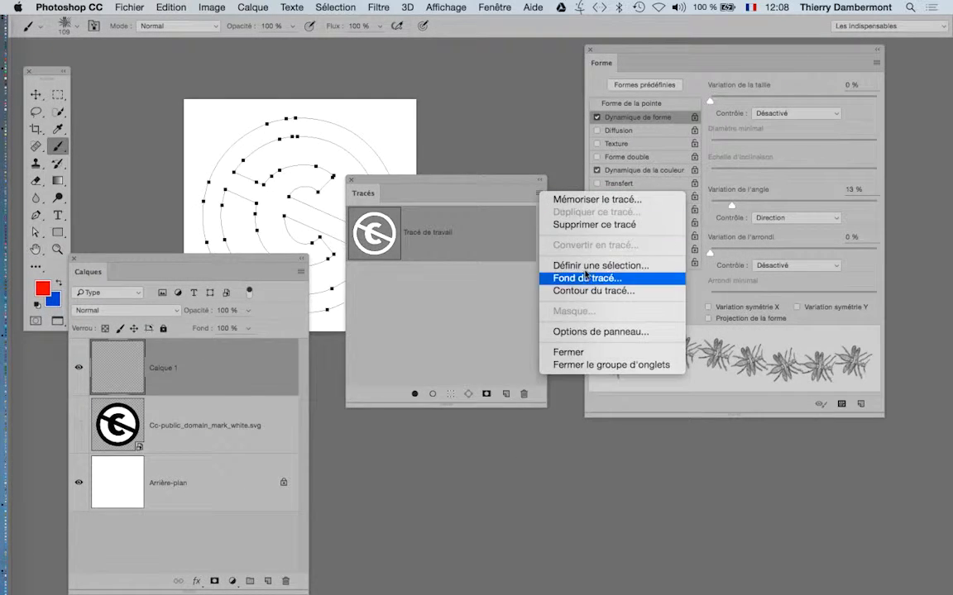
{"action": "left_click", "coordinate": [562, 289]}
{"action": "key", "text": "b"}
{"action": "left_click", "coordinate": [593, 278]}
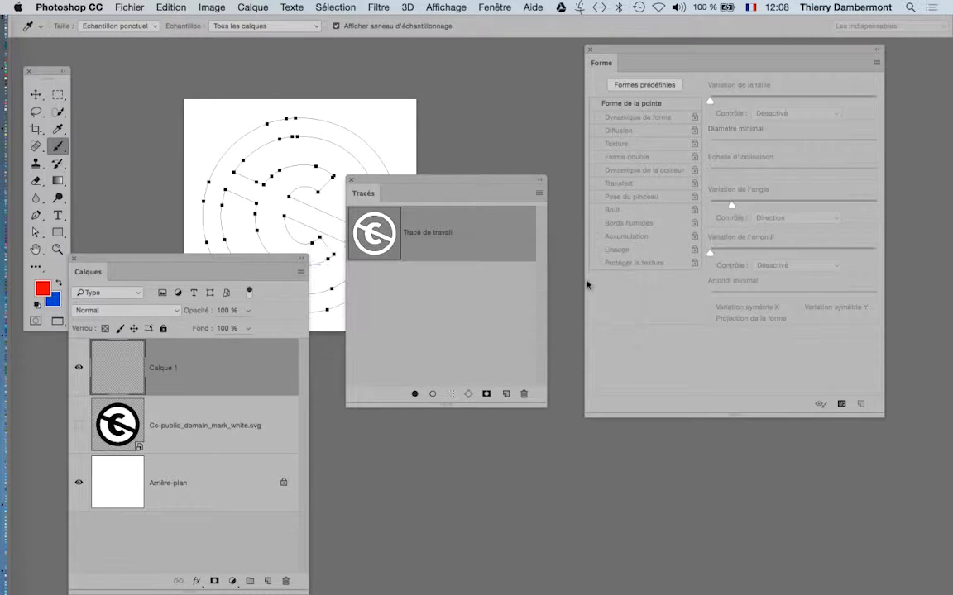
Move the Tracés and Calques panels clear of the image to inspect the insect outline enlarged
{"action": "left_click_drag", "start_coordinate": [403, 181], "coordinate": [552, 114]}
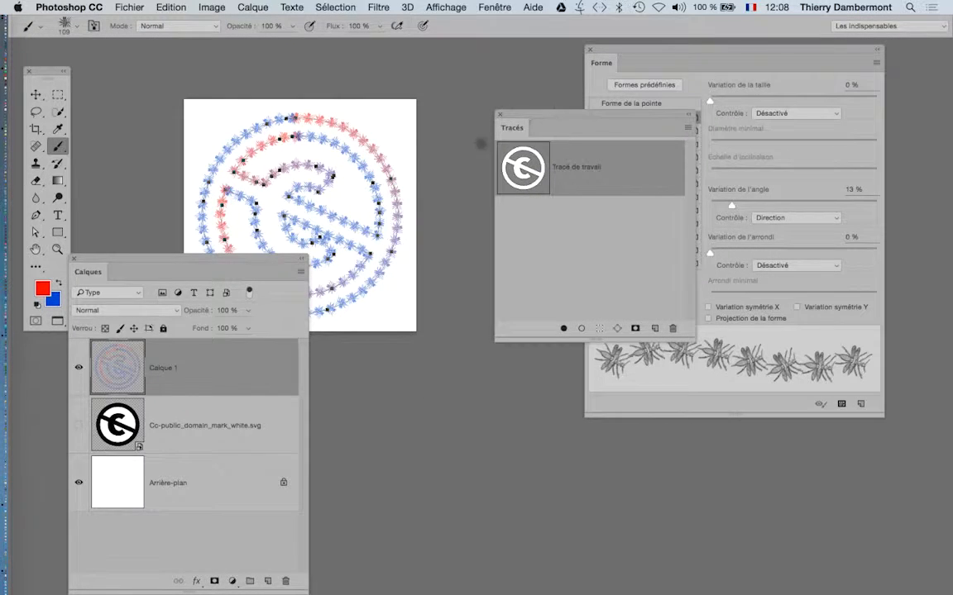
{"action": "left_click_drag", "start_coordinate": [118, 263], "coordinate": [471, 263]}
{"action": "key", "text": "super+plus"}
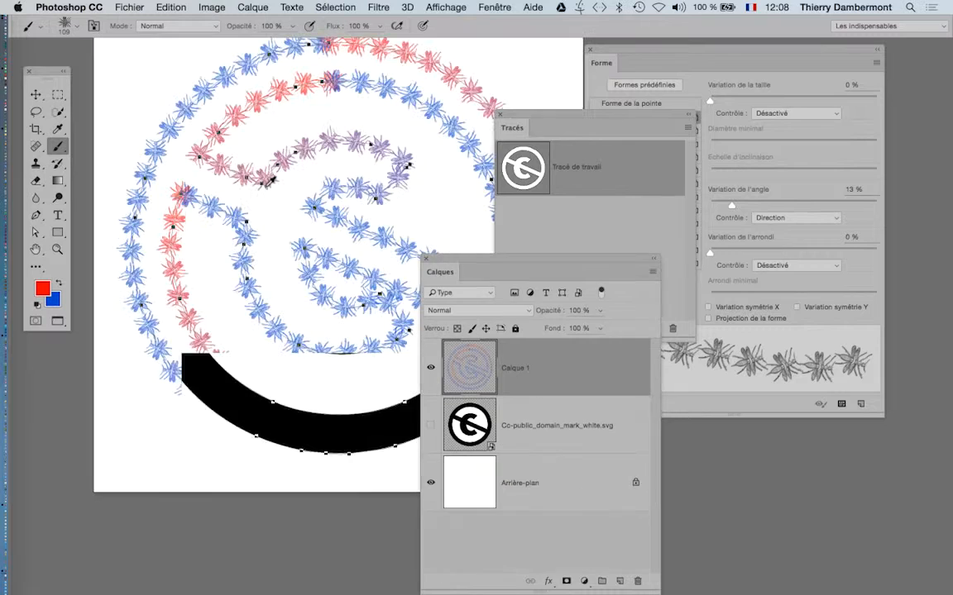
{"action": "left_click_drag", "start_coordinate": [305, 216], "coordinate": [240, 205]}
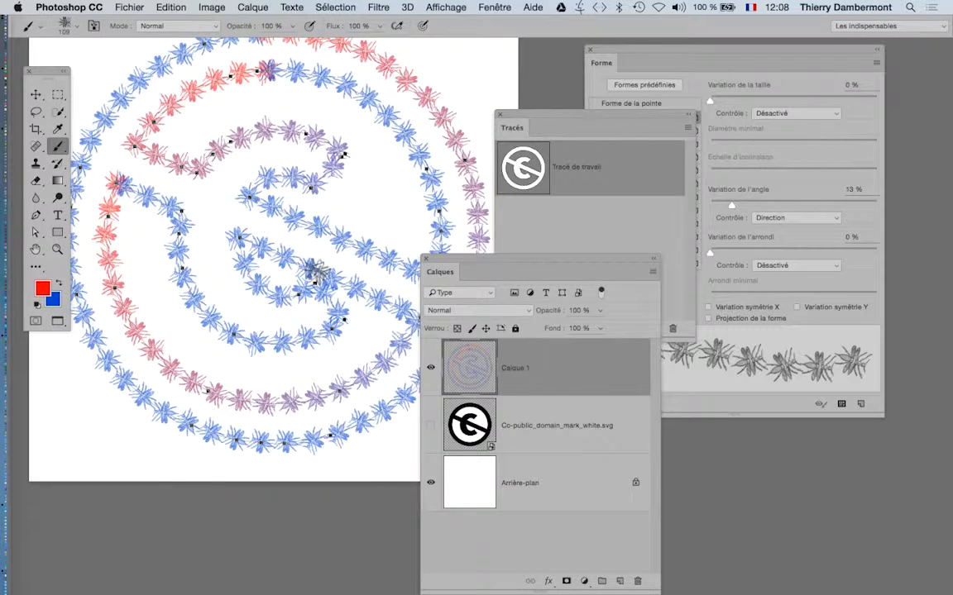
{"action": "left_click_drag", "start_coordinate": [579, 114], "coordinate": [608, 93]}
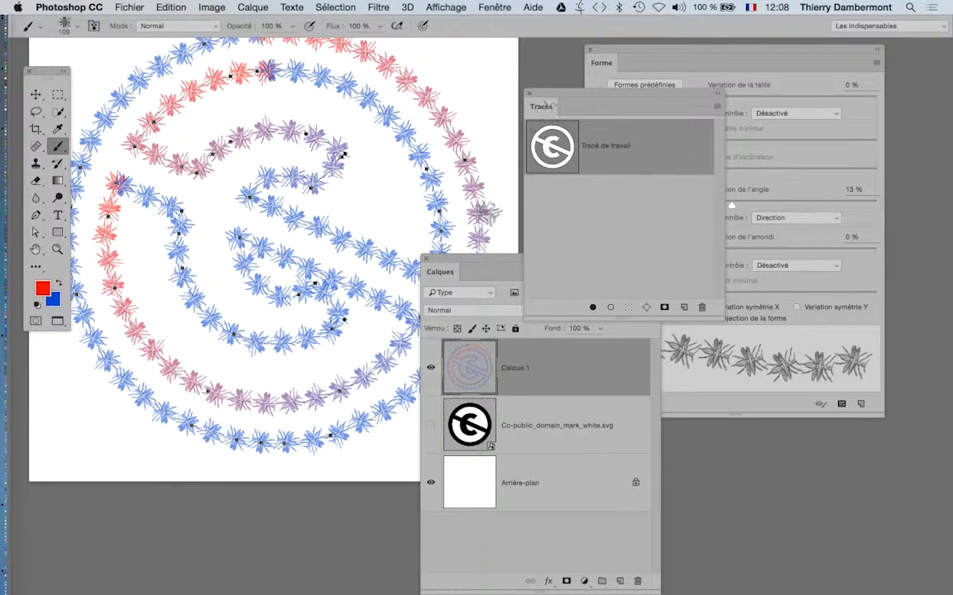
{"action": "left_click_drag", "start_coordinate": [459, 258], "coordinate": [622, 228]}
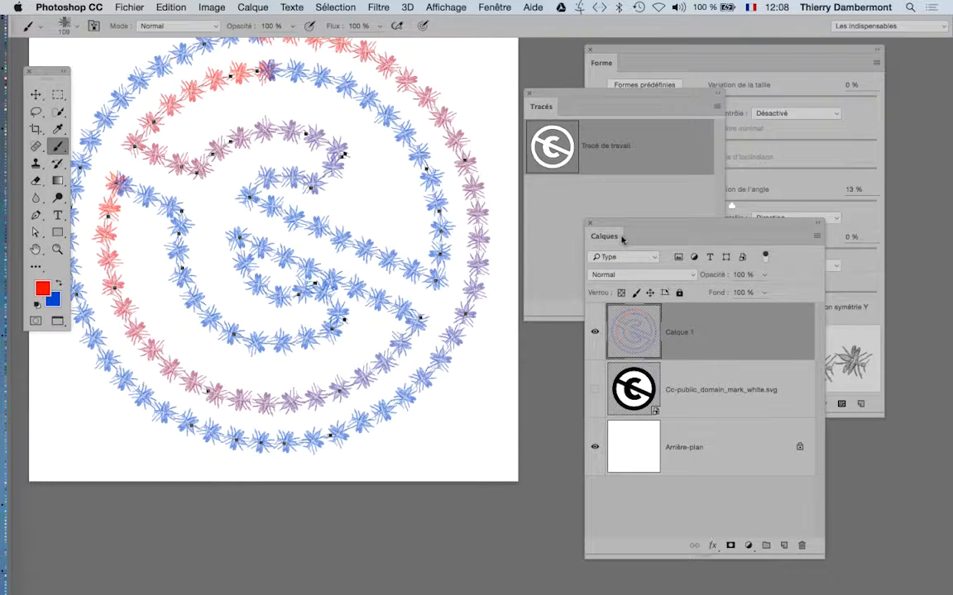
{"action": "scroll", "coordinate": [430, 236], "scroll_direction": "down", "scroll_amount": 2}
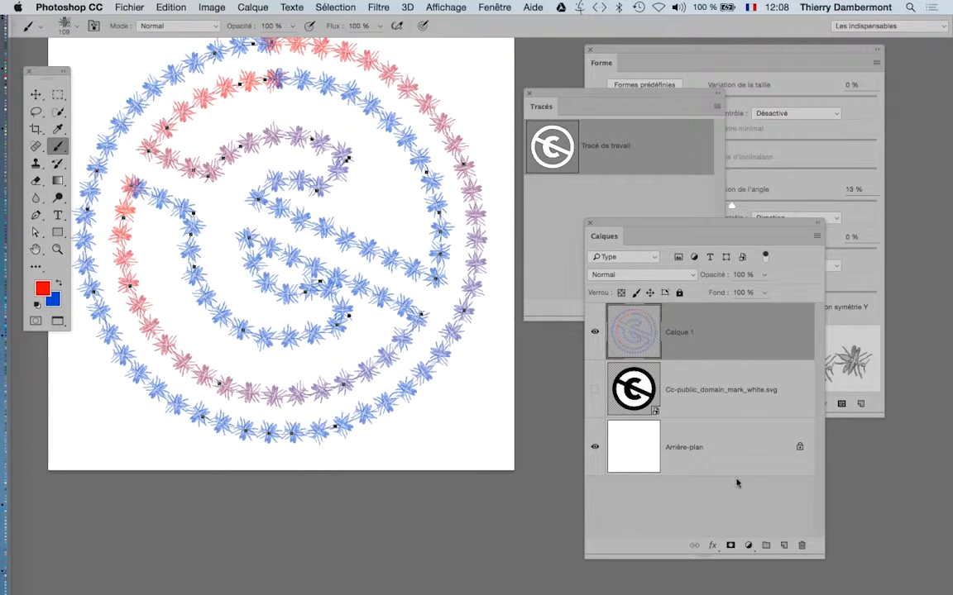
Add an empty layer directly below Calque 1 and deselect the work path
{"action": "left_click", "coordinate": [784, 546], "text": "super"}
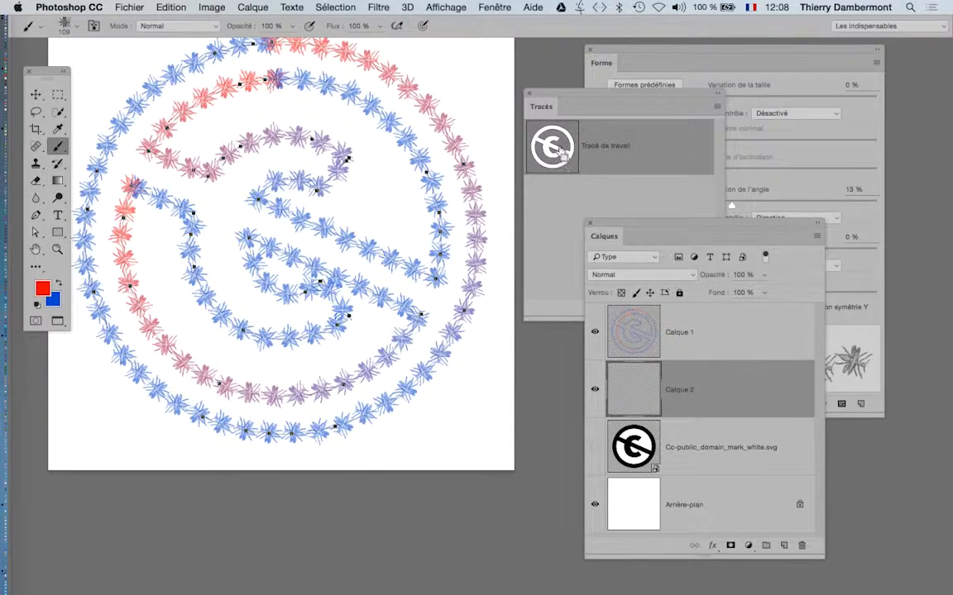
{"action": "left_click", "coordinate": [559, 191]}
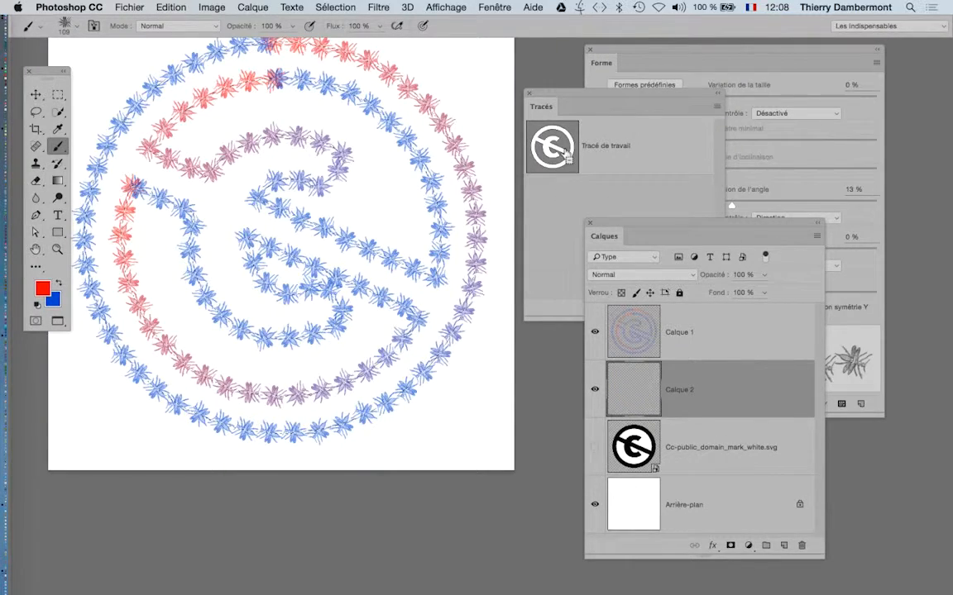
{"action": "left_click", "coordinate": [566, 153], "text": "super"}
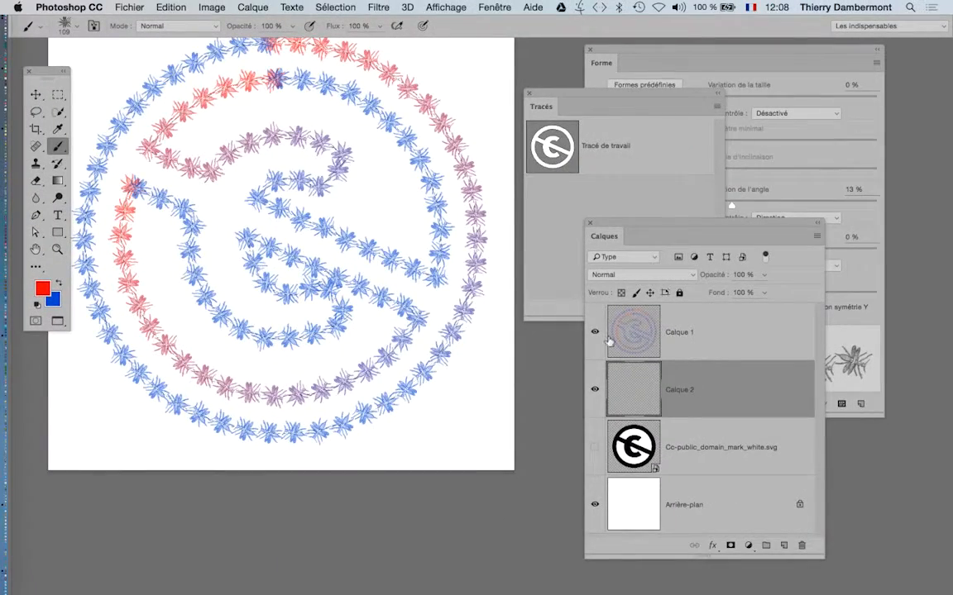
Replace the empty Calque 2 with a fresh empty layer directly above the hidden Cc-public_domain_mark_white.svg layer
{"action": "left_click_drag", "start_coordinate": [633, 391], "coordinate": [719, 490]}
{"action": "key", "text": "BackSpace"}
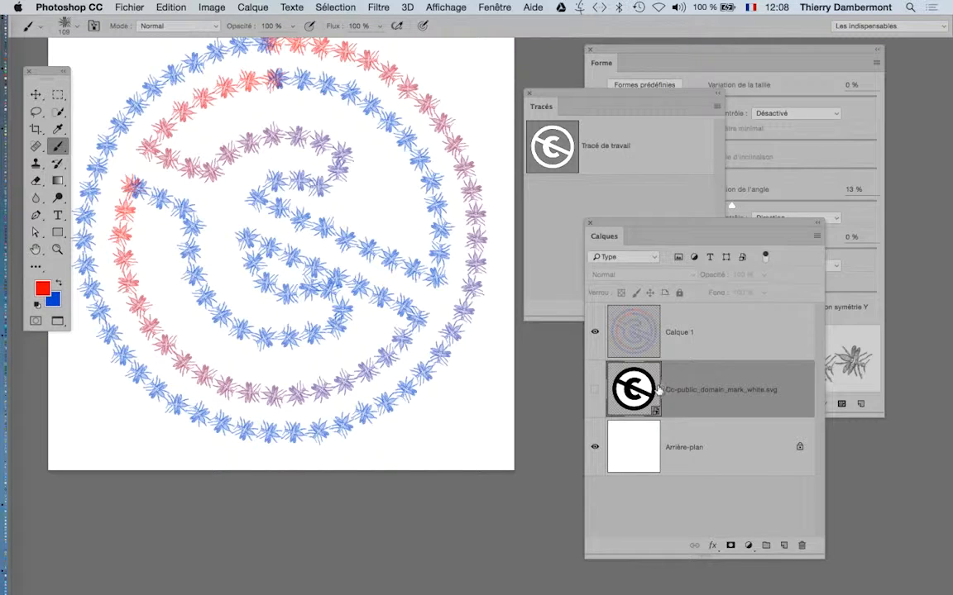
{"action": "left_click", "coordinate": [785, 546]}
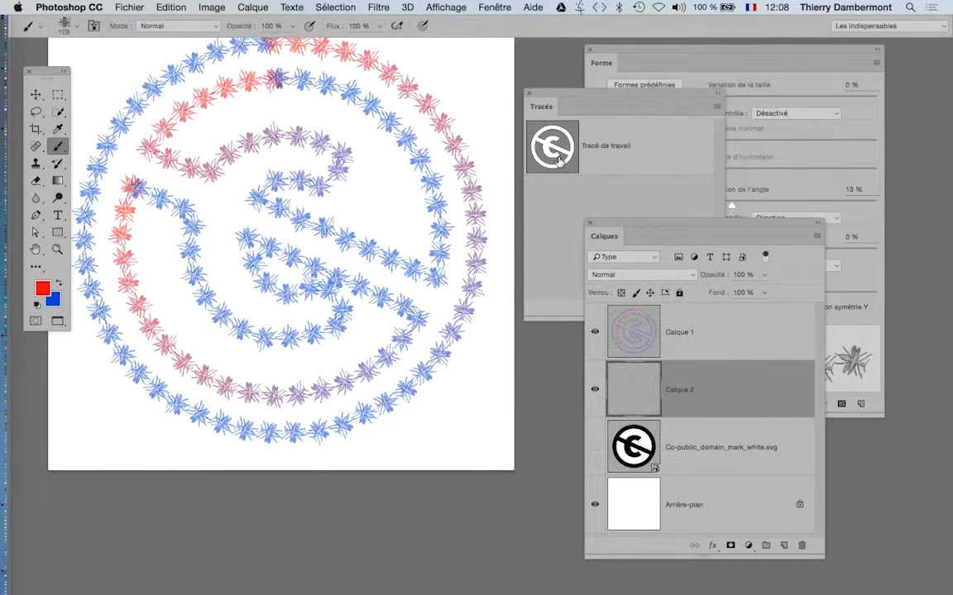
Fill the work path's icon shape on the empty Calque 2 with green #24ef37, Normal mode, 100% opacity
{"action": "key", "text": "shift+F5"}
{"action": "left_click", "coordinate": [642, 301]}
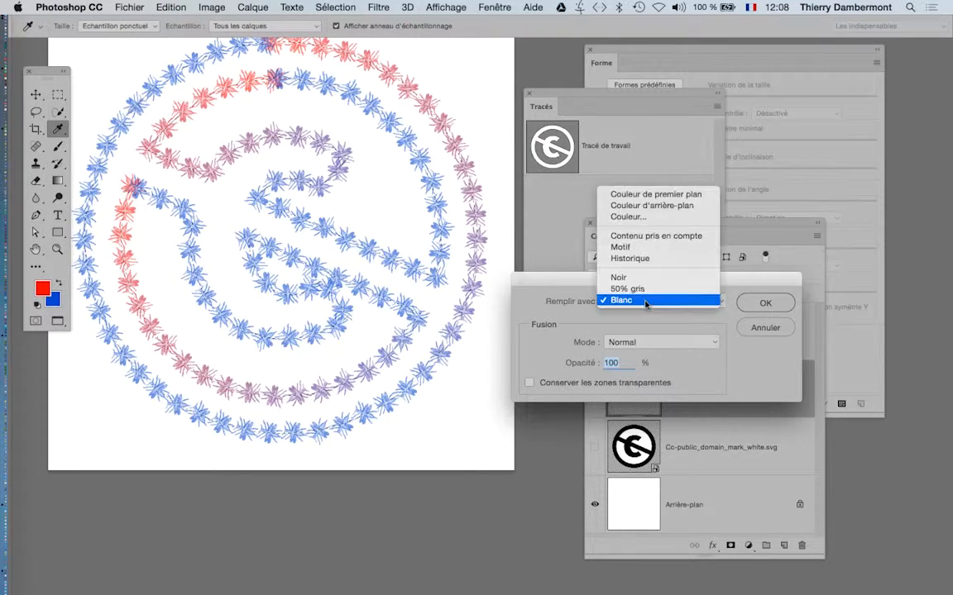
{"action": "left_click", "coordinate": [642, 217]}
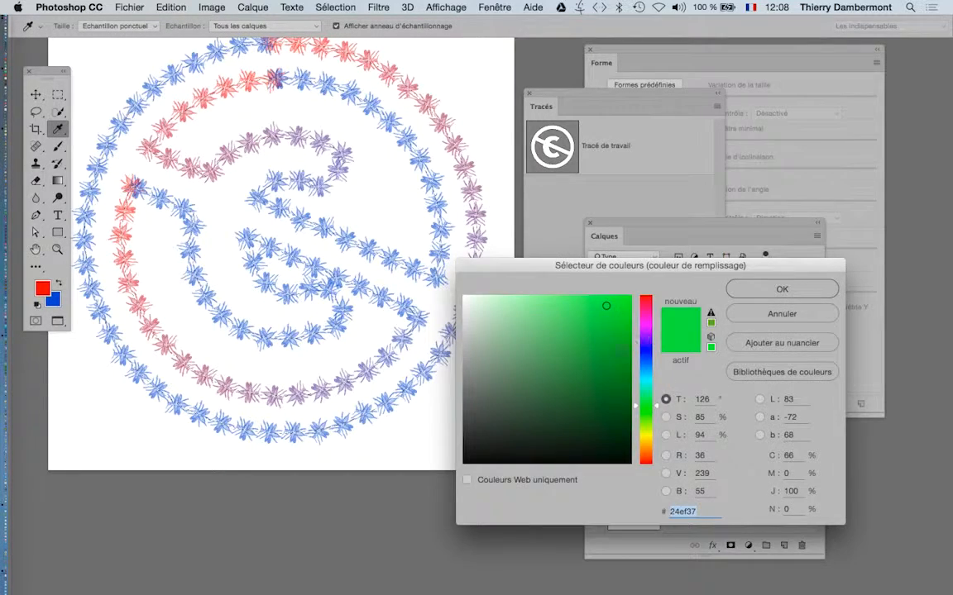
{"action": "left_click", "coordinate": [711, 288]}
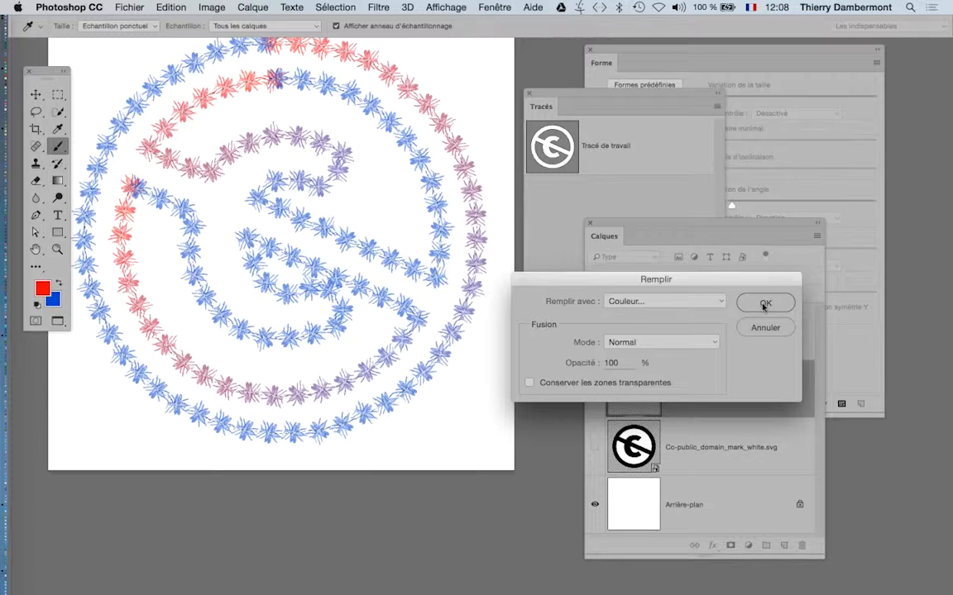
{"action": "left_click", "coordinate": [758, 303]}
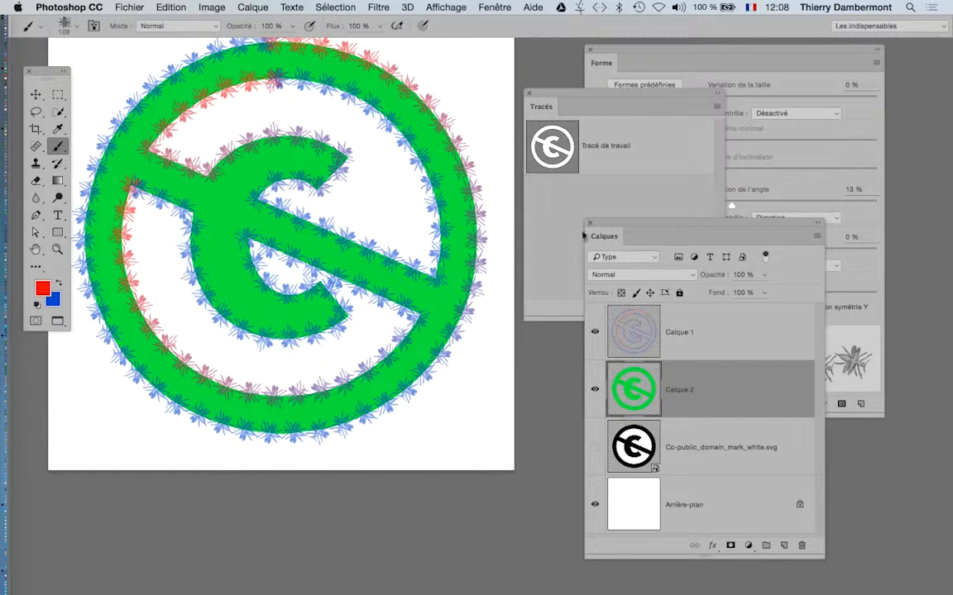
Convert Calque 2 to a smart object and apply a Gaussian blur with a 36.0 pixel radius
{"action": "right_click", "coordinate": [725, 402]}
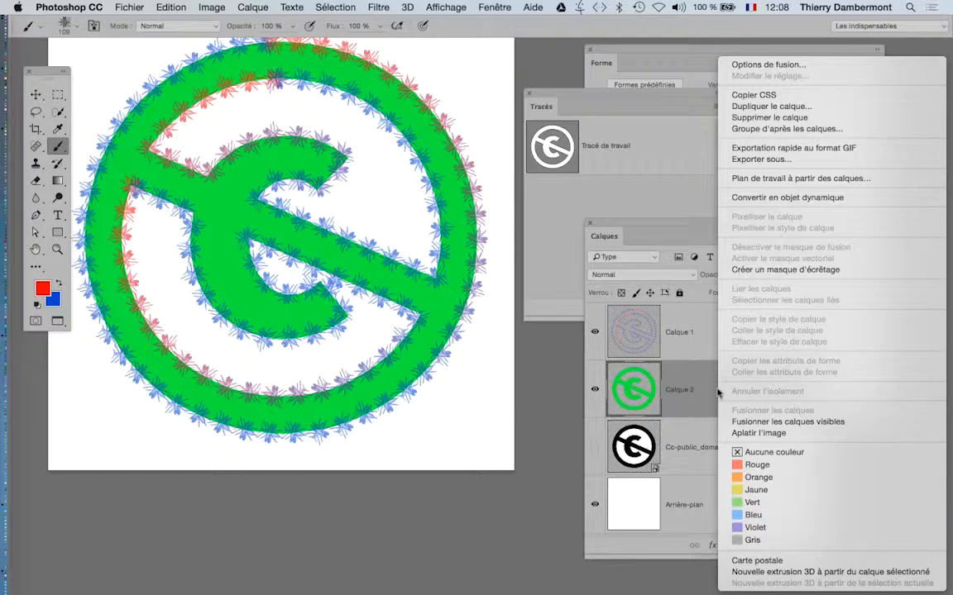
{"action": "left_click", "coordinate": [802, 198]}
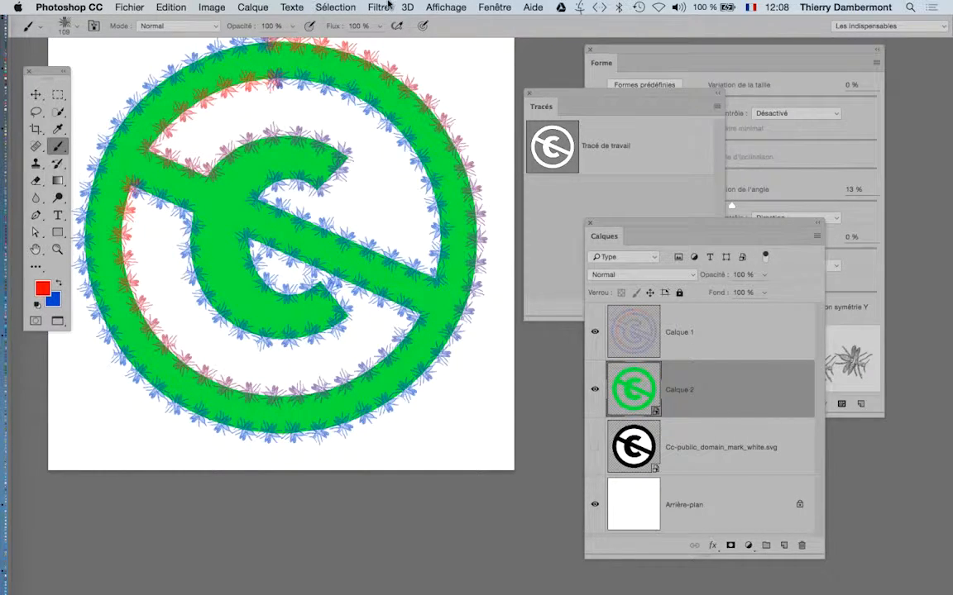
{"action": "left_click", "coordinate": [388, 7]}
{"action": "mouse_move", "coordinate": [496, 202]}
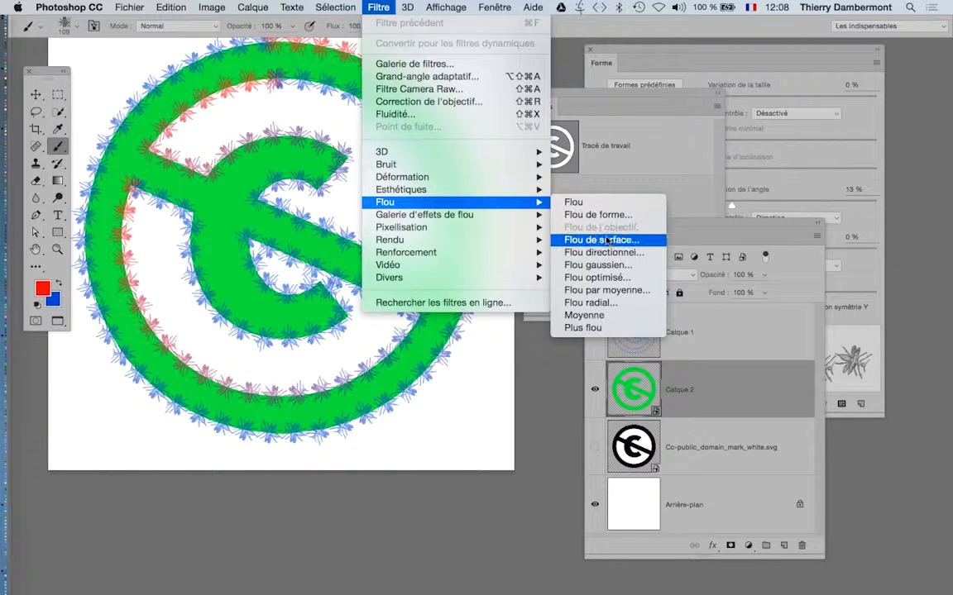
{"action": "left_click", "coordinate": [569, 264]}
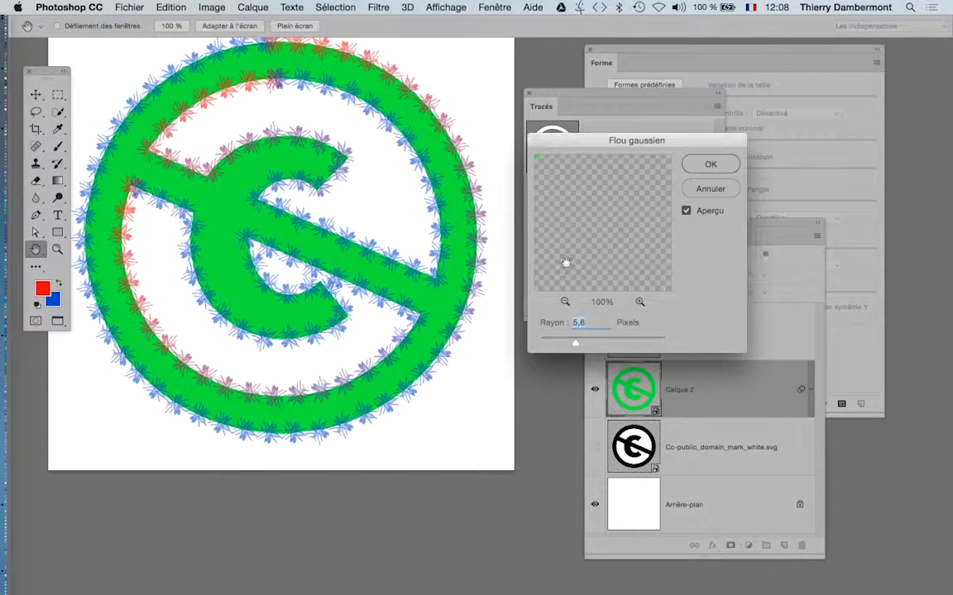
{"action": "left_click_drag", "start_coordinate": [578, 345], "coordinate": [593, 346]}
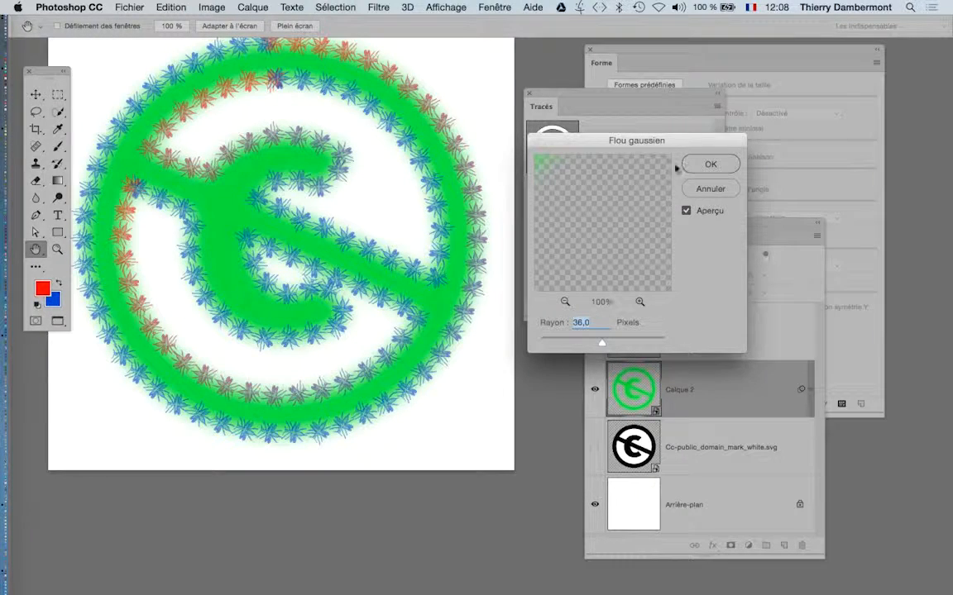
{"action": "left_click", "coordinate": [711, 164]}
Apply a Hue/Saturation adjustment to Calque 2 with the hue set to -62
{"action": "key", "text": "super+u"}
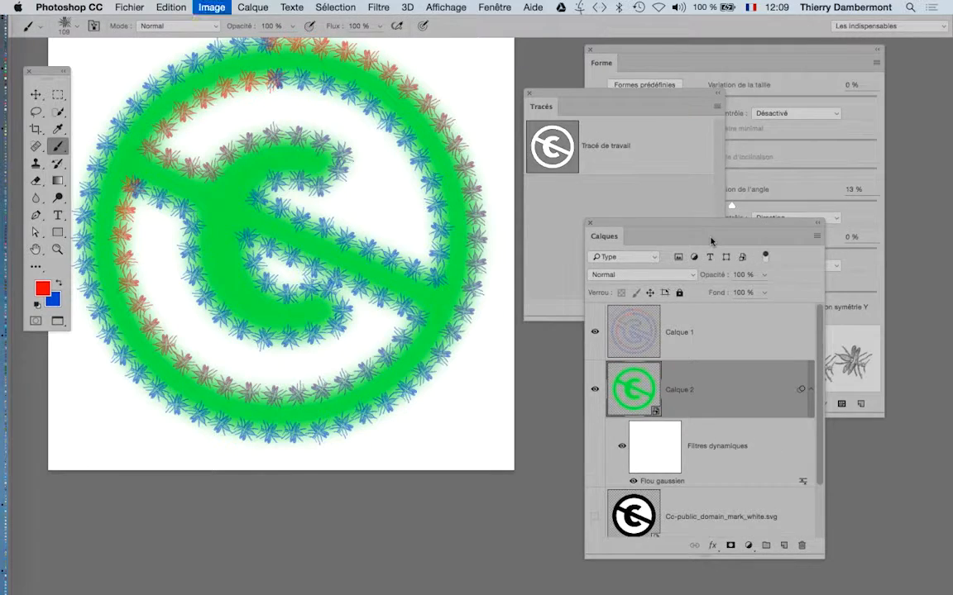
{"action": "left_click_drag", "start_coordinate": [368, 174], "coordinate": [666, 98]}
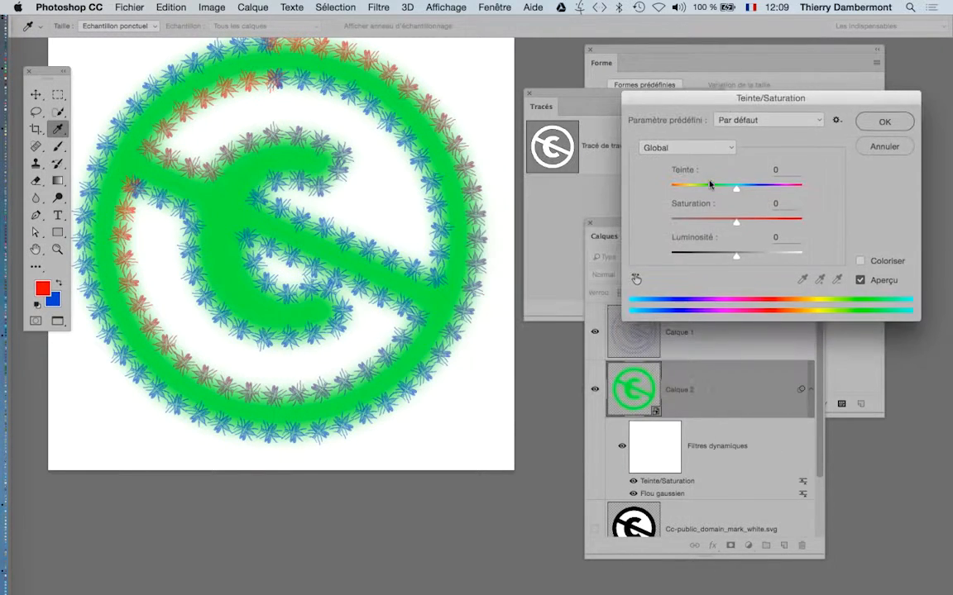
{"action": "left_click_drag", "start_coordinate": [736, 184], "coordinate": [701, 191]}
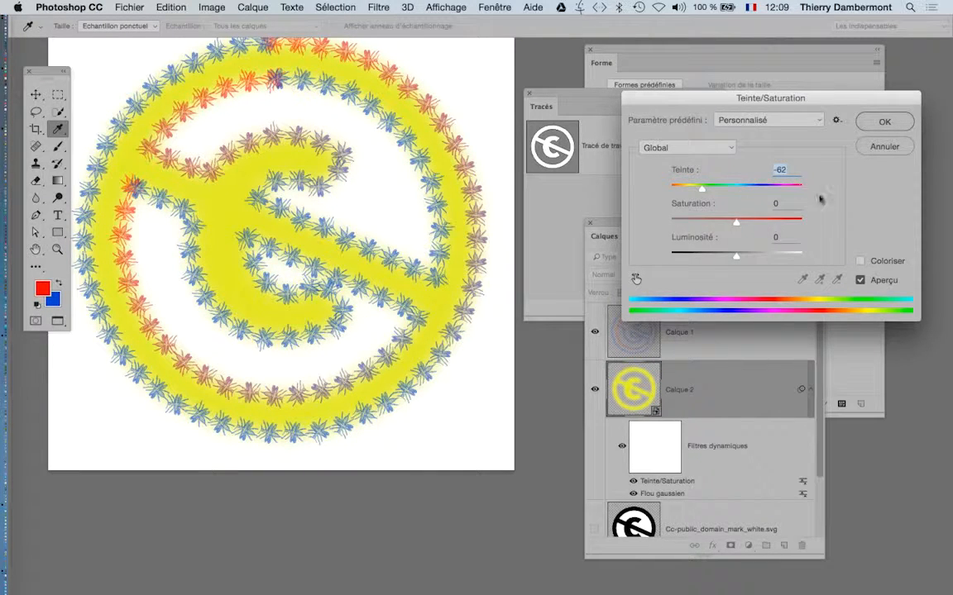
{"action": "left_click", "coordinate": [885, 122]}
Add monochromatic noise to Calque 2, comparing Gaussian and Uniform distribution and applying Uniform at about 92%
{"action": "scroll", "coordinate": [411, 251], "scroll_direction": "down", "scroll_amount": 3}
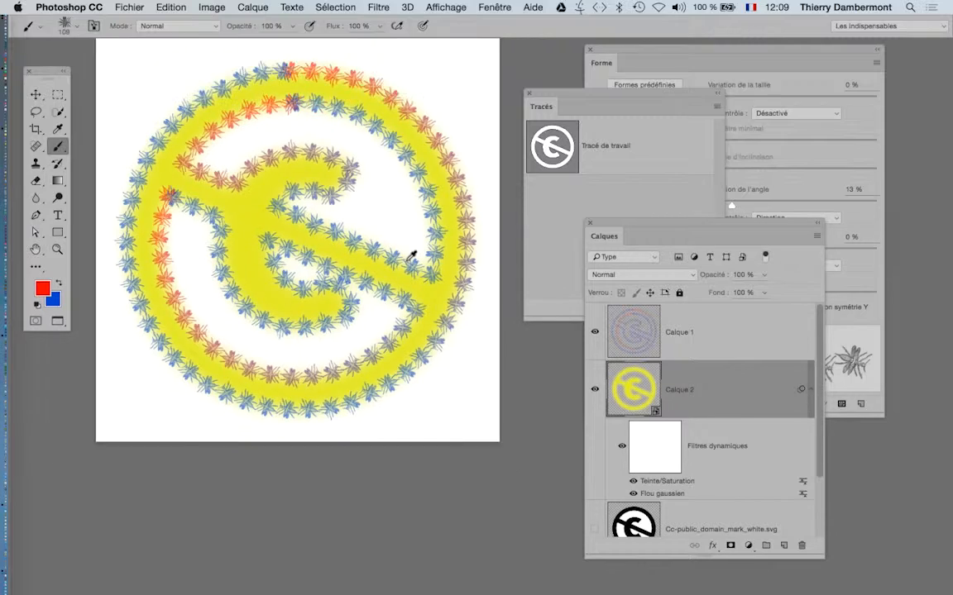
{"action": "scroll", "coordinate": [418, 263], "scroll_direction": "up", "scroll_amount": 5}
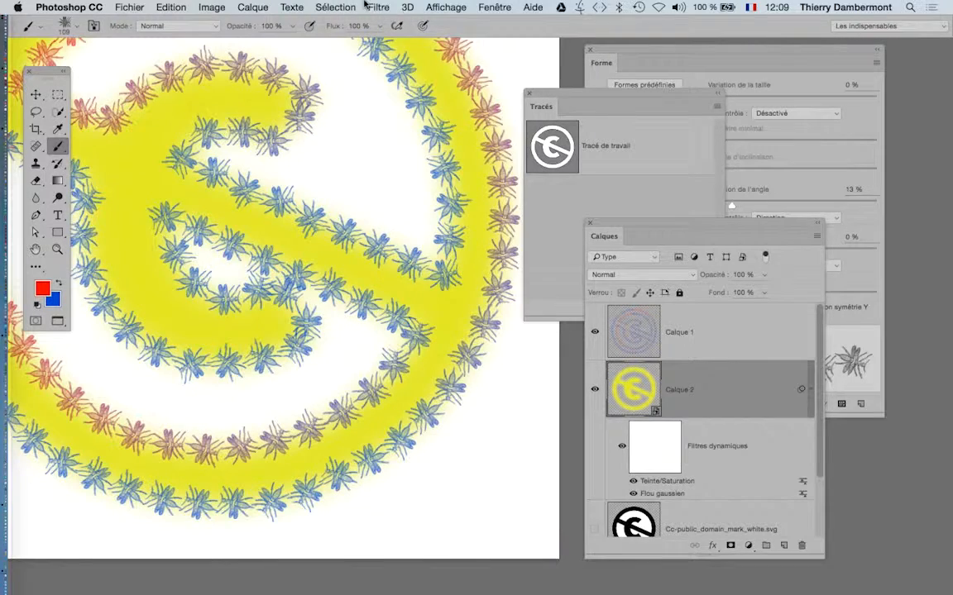
{"action": "left_click", "coordinate": [377, 7]}
{"action": "mouse_move", "coordinate": [465, 170]}
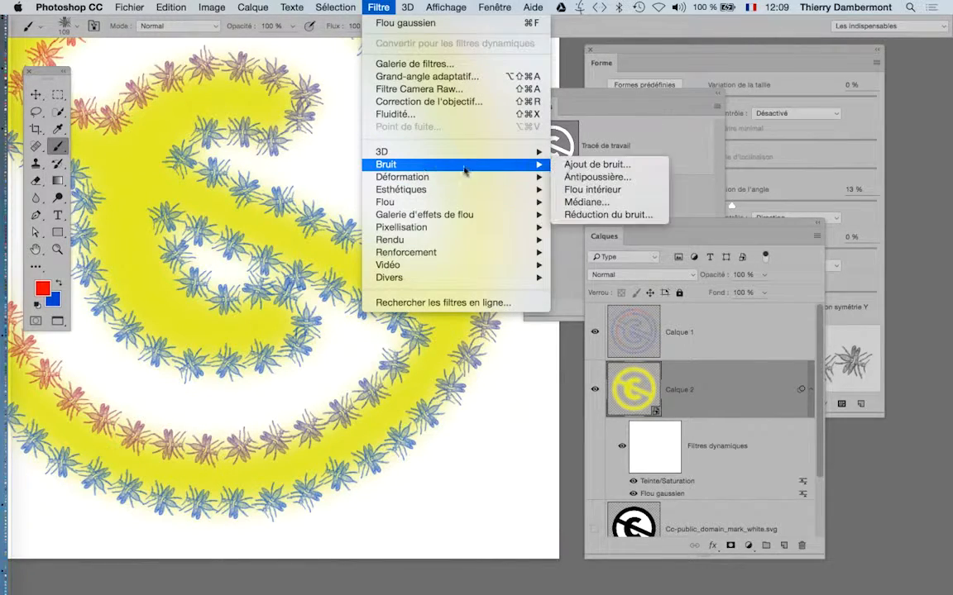
{"action": "left_click", "coordinate": [589, 165]}
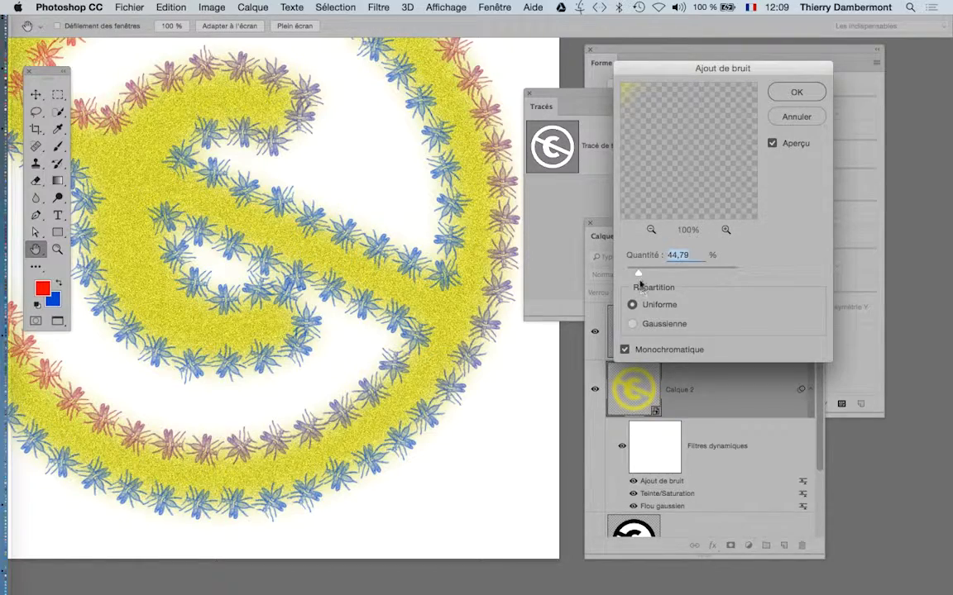
{"action": "left_click_drag", "start_coordinate": [637, 272], "coordinate": [631, 273]}
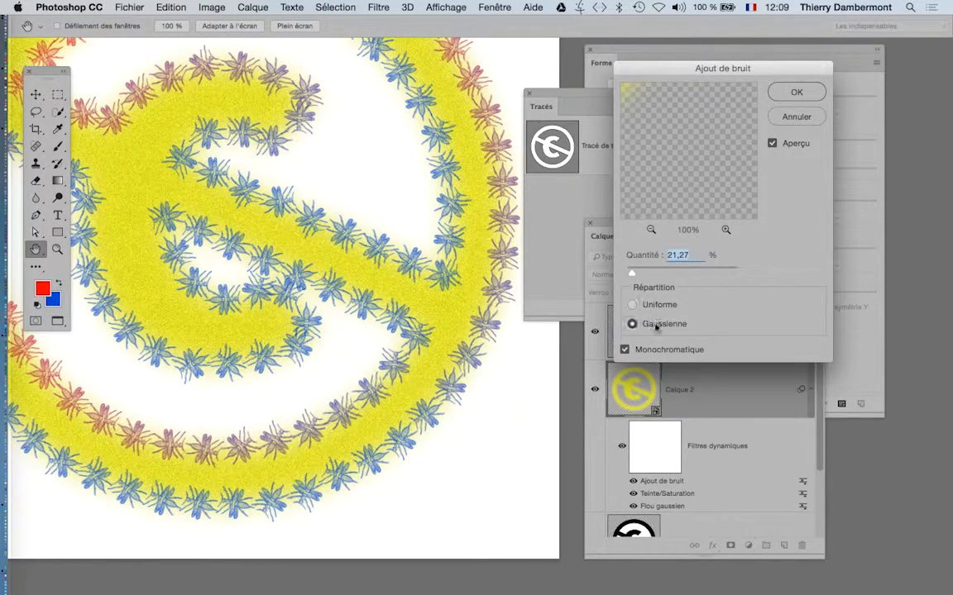
{"action": "left_click", "coordinate": [656, 325]}
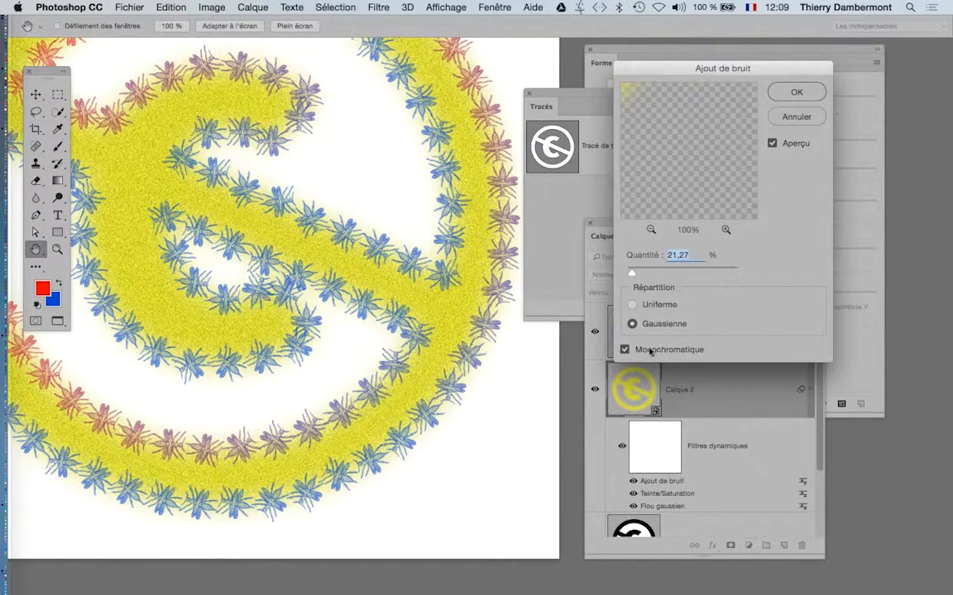
{"action": "left_click", "coordinate": [645, 305]}
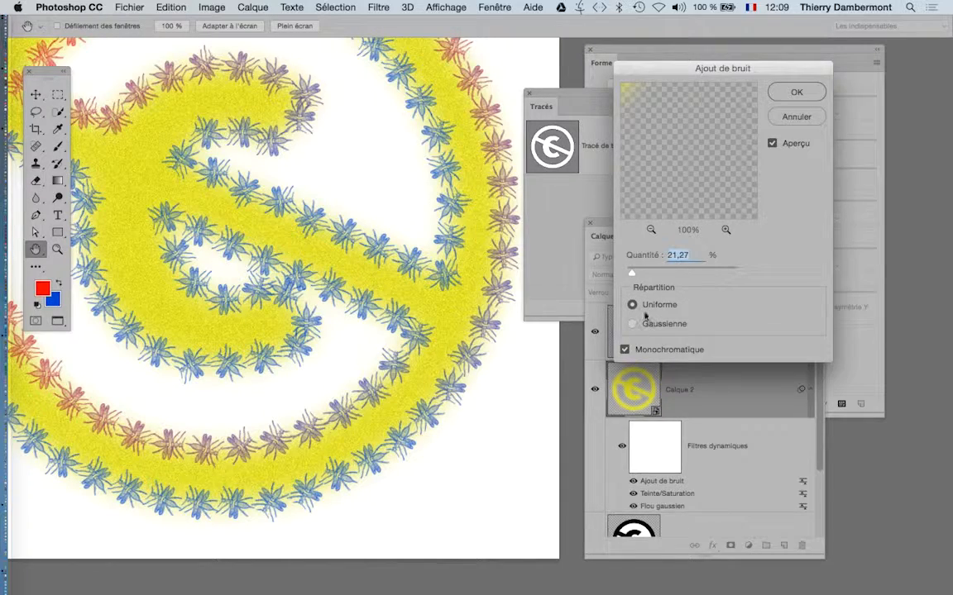
{"action": "left_click", "coordinate": [653, 274]}
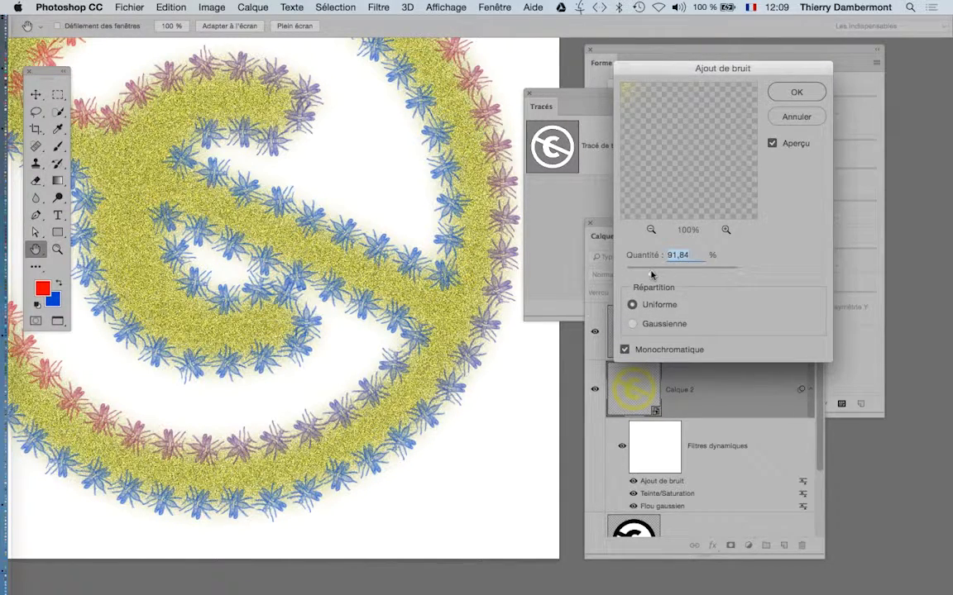
{"action": "left_click_drag", "start_coordinate": [652, 274], "coordinate": [635, 273]}
{"action": "left_click", "coordinate": [652, 274]}
{"action": "left_click", "coordinate": [795, 92]}
{"action": "key", "text": "b"}
Save the document under a new Sans titre file name in the brushes PS folder, in Photoshop format with layers
{"action": "scroll", "coordinate": [383, 228], "scroll_direction": "down", "scroll_amount": 3}
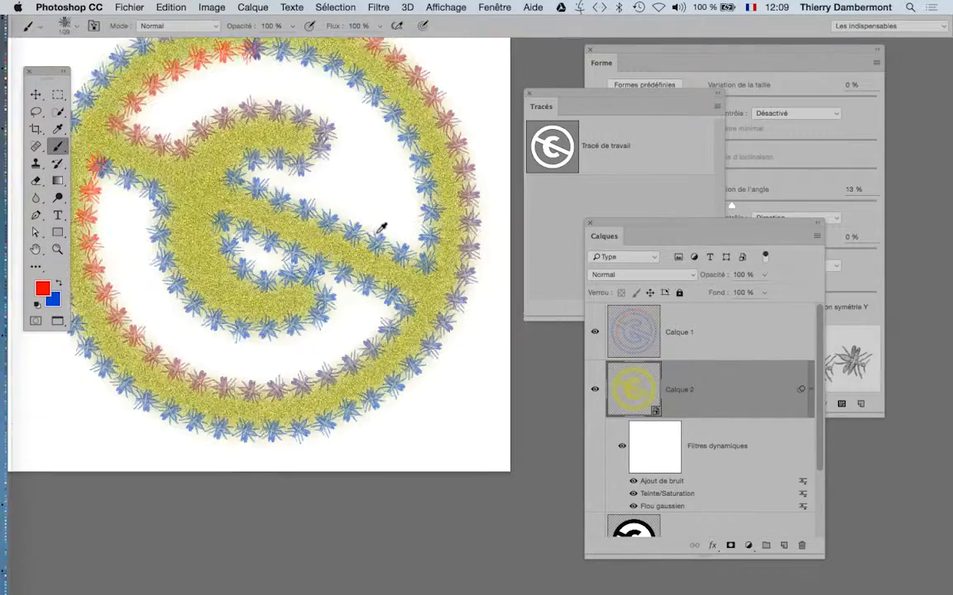
{"action": "scroll", "coordinate": [372, 224], "scroll_direction": "down", "scroll_amount": 1}
{"action": "scroll", "coordinate": [372, 224], "scroll_direction": "down", "scroll_amount": 2}
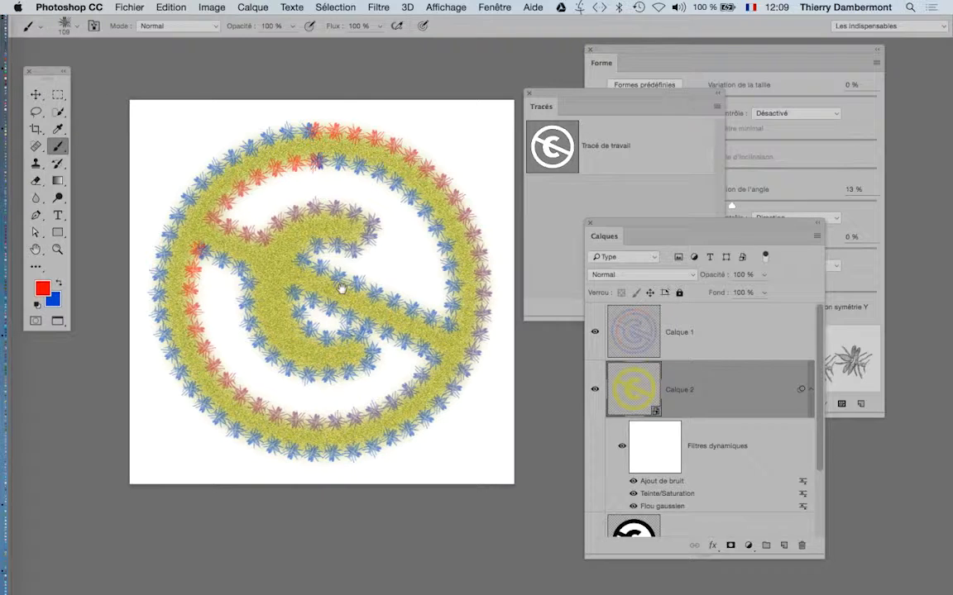
{"action": "left_click_drag", "start_coordinate": [341, 289], "coordinate": [322, 283]}
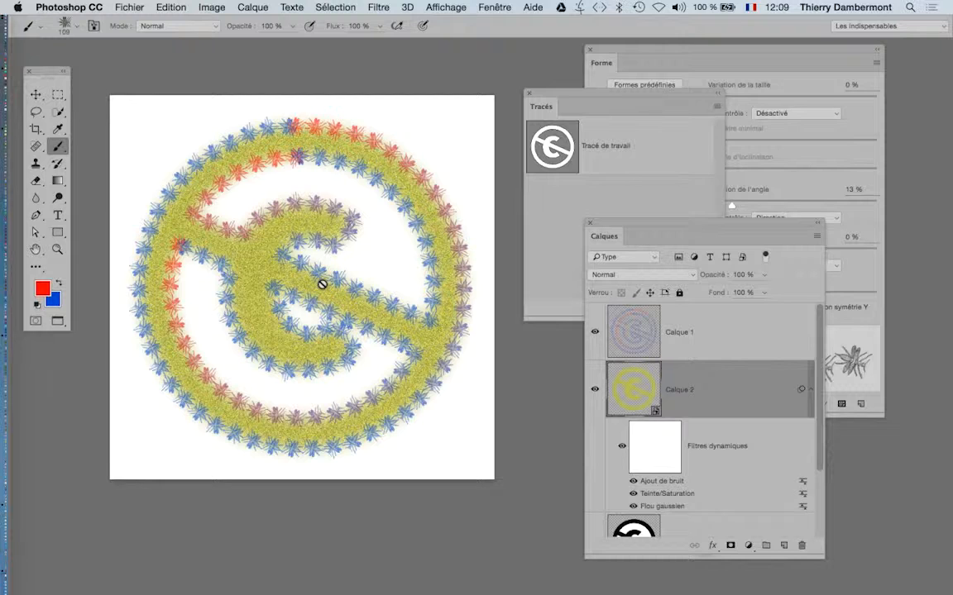
{"action": "left_click", "coordinate": [129, 8]}
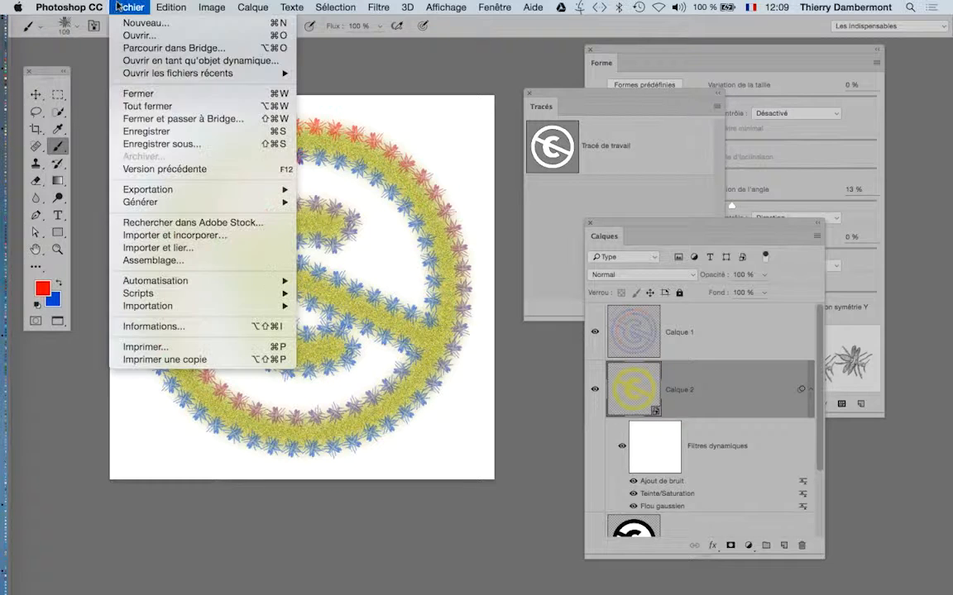
{"action": "left_click", "coordinate": [162, 144]}
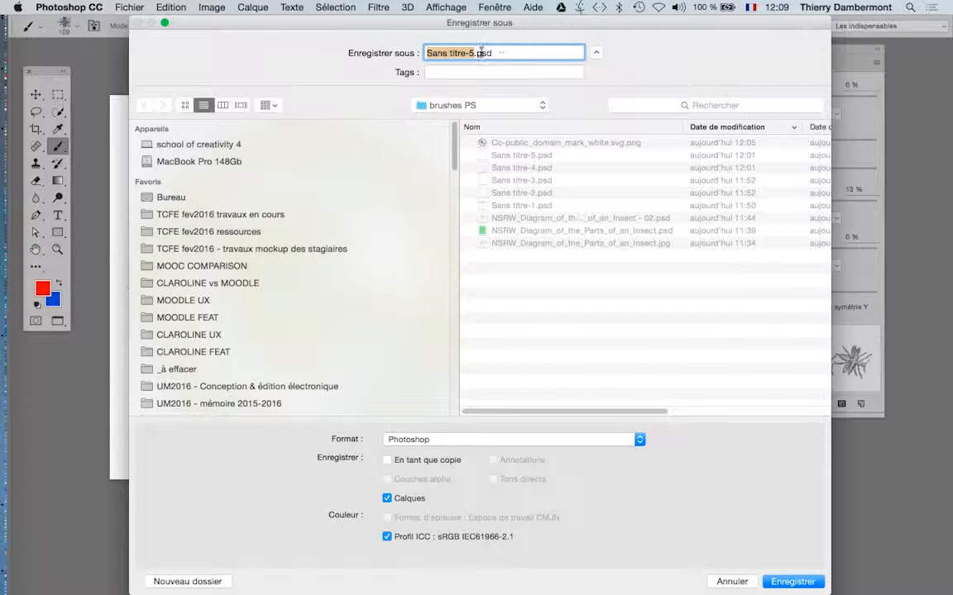
{"action": "left_click", "coordinate": [475, 53]}
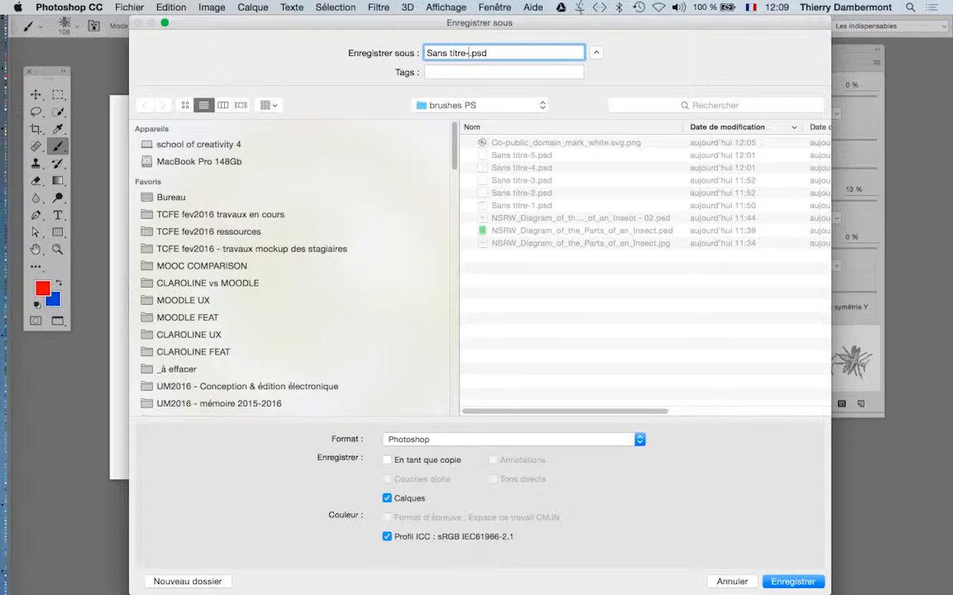
{"action": "key", "text": "Return"}
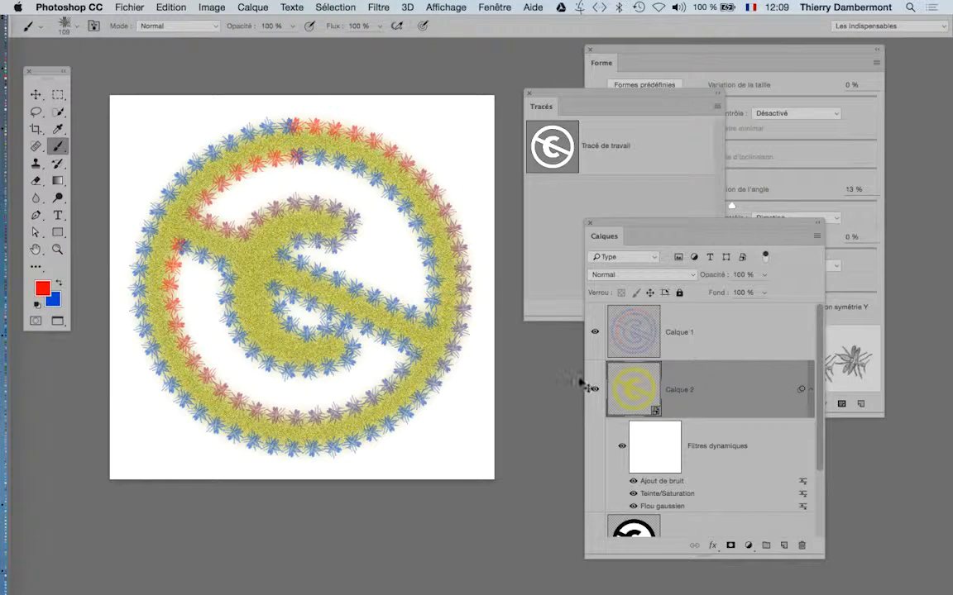